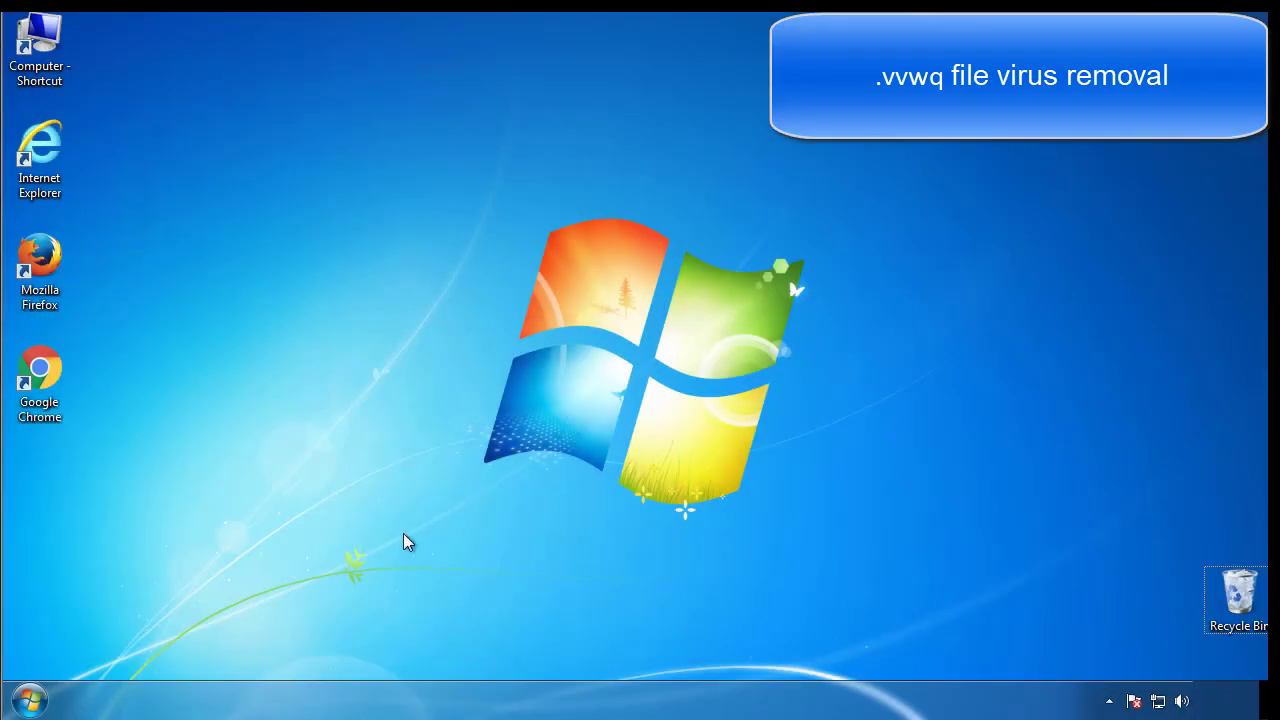
Launch msconfig, enable Safe boot (Minimal) on the Boot tab, and restart
{"action": "left_click", "coordinate": [42, 697]}
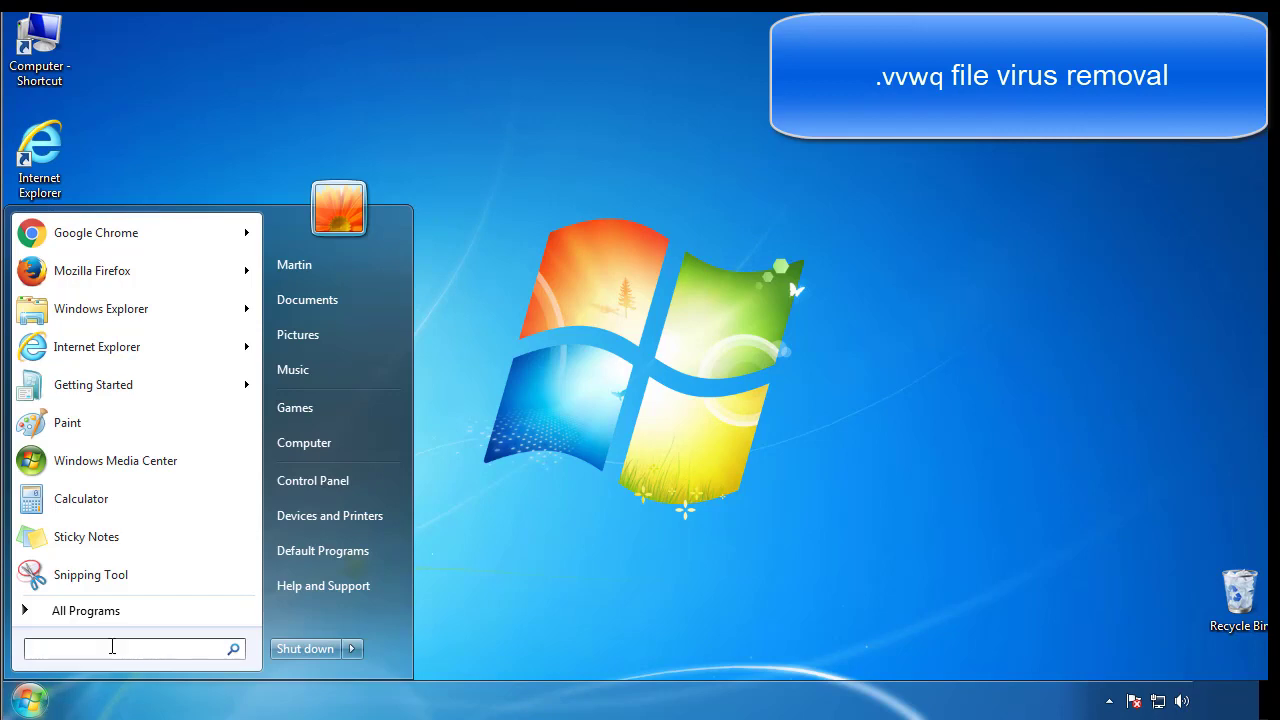
{"action": "type", "text": "msconfig"}
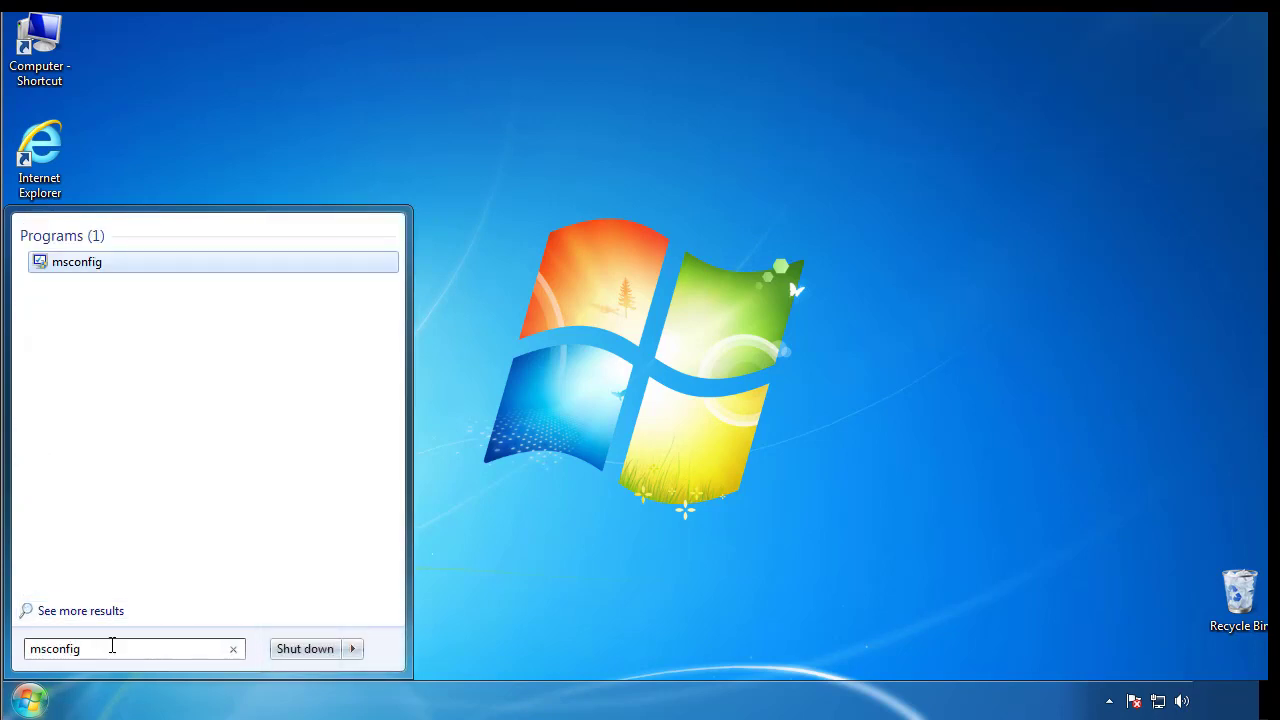
{"action": "key", "text": "Return"}
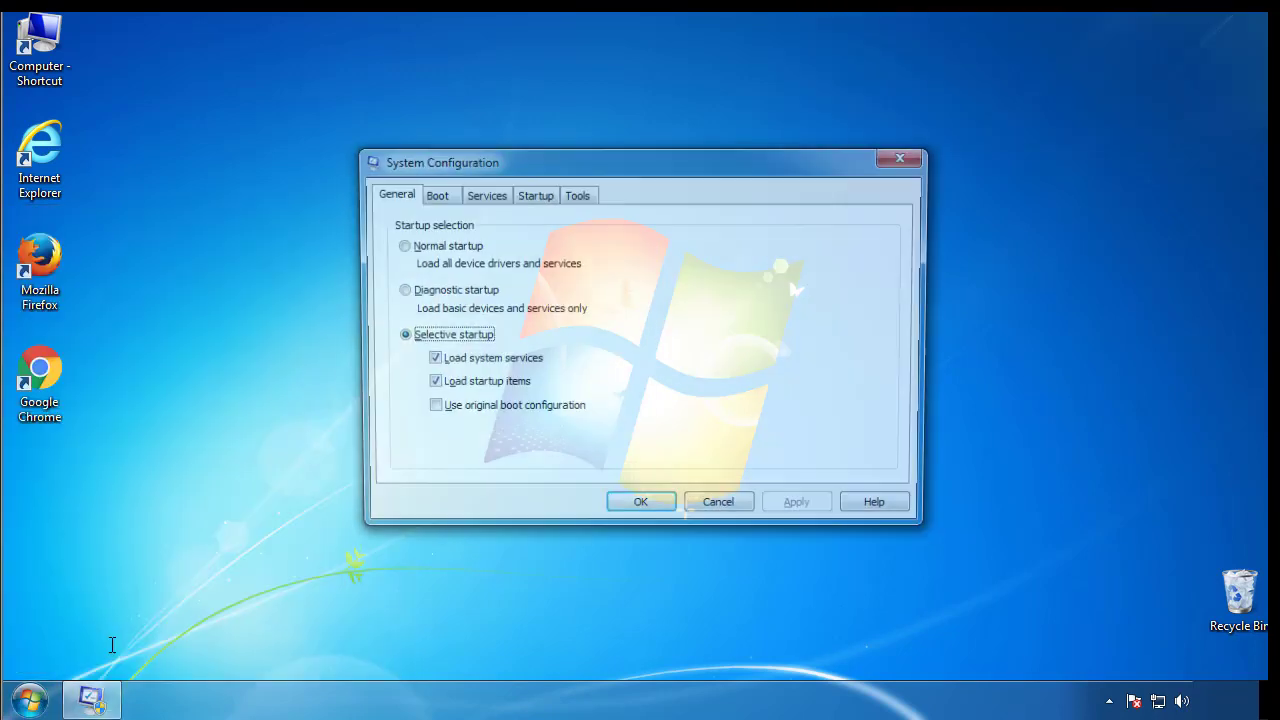
{"action": "left_click", "coordinate": [431, 196]}
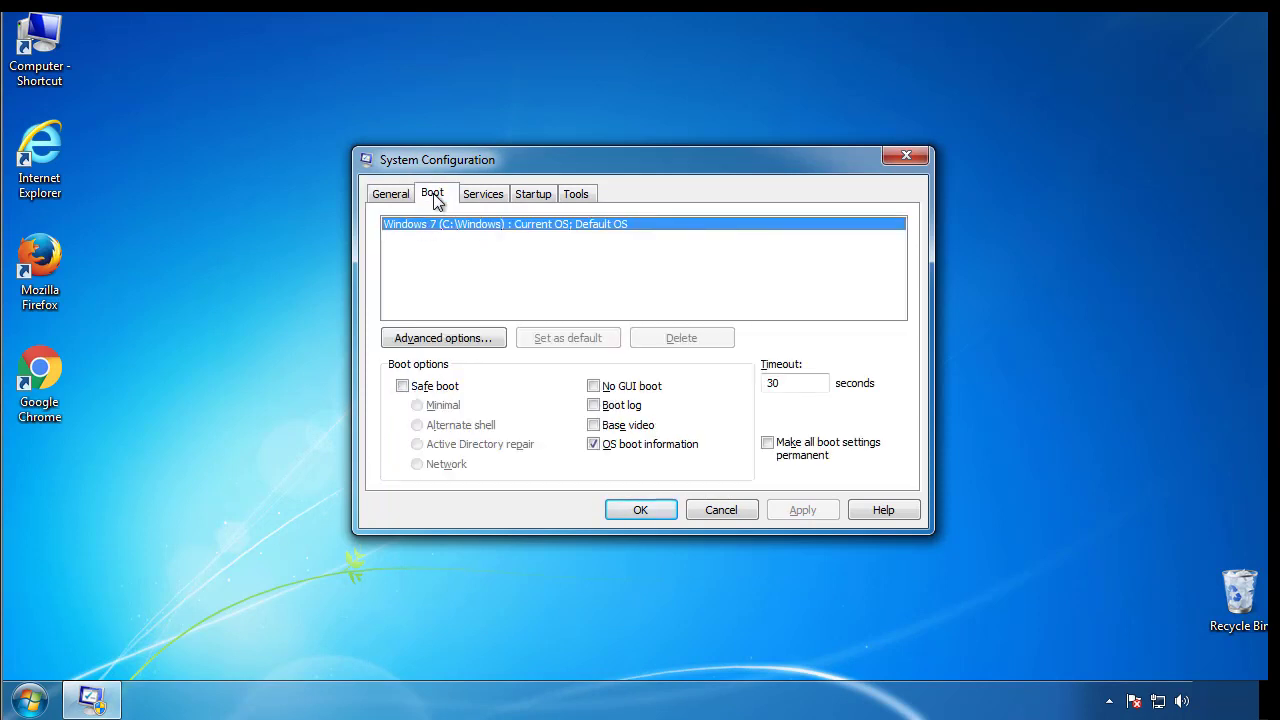
{"action": "left_click", "coordinate": [402, 386]}
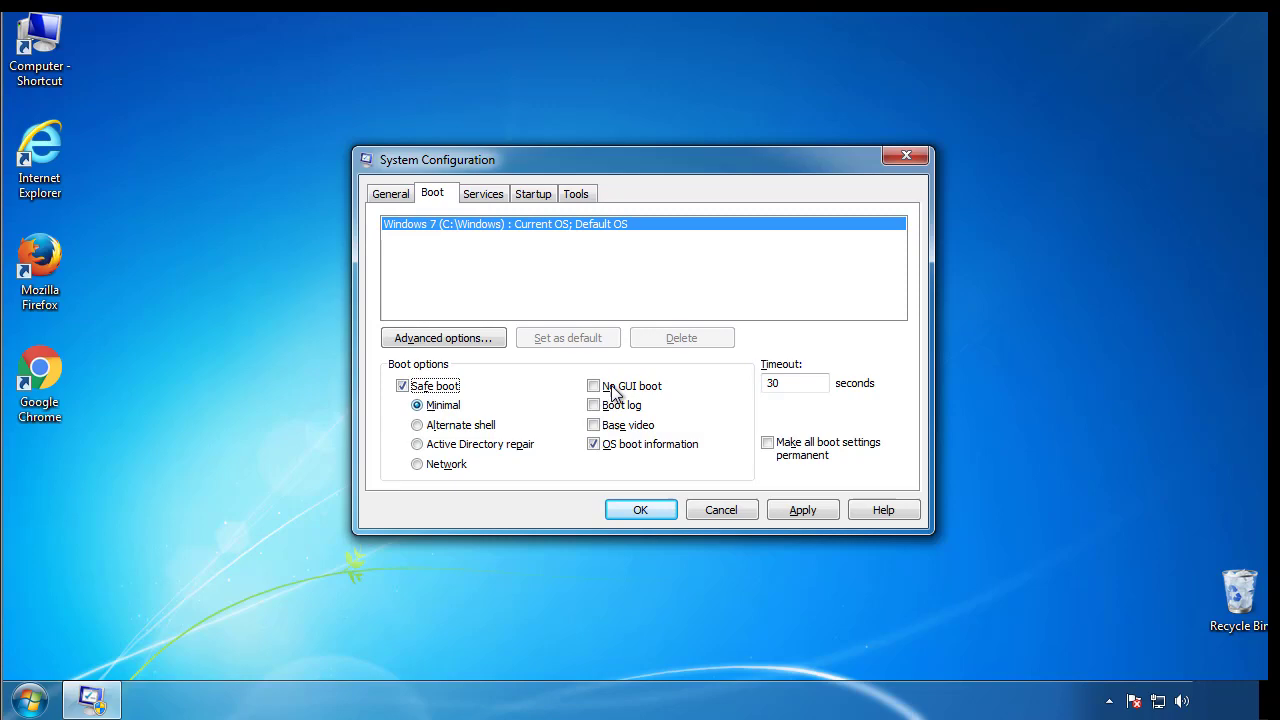
{"action": "left_click", "coordinate": [649, 510]}
{"action": "left_click", "coordinate": [582, 388]}
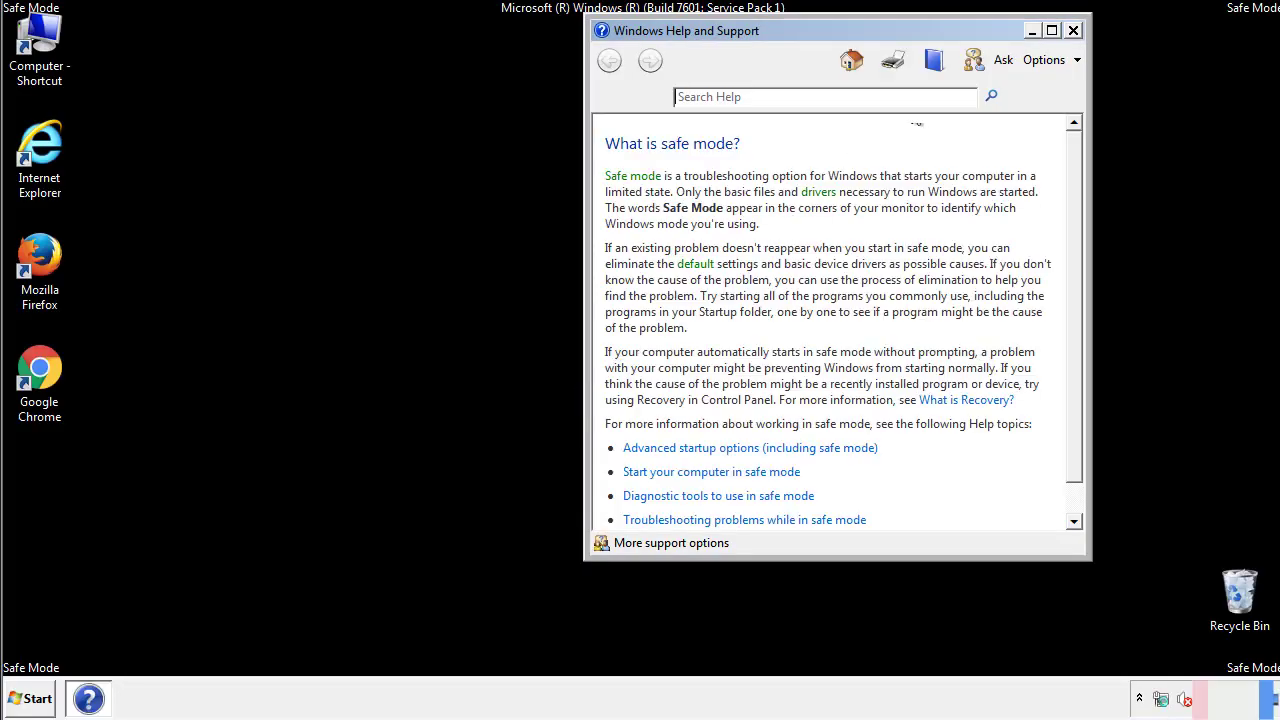
Close Help, then turn on 'Show hidden files, folders, and drives' in Folder Options
{"action": "left_click", "coordinate": [1073, 30]}
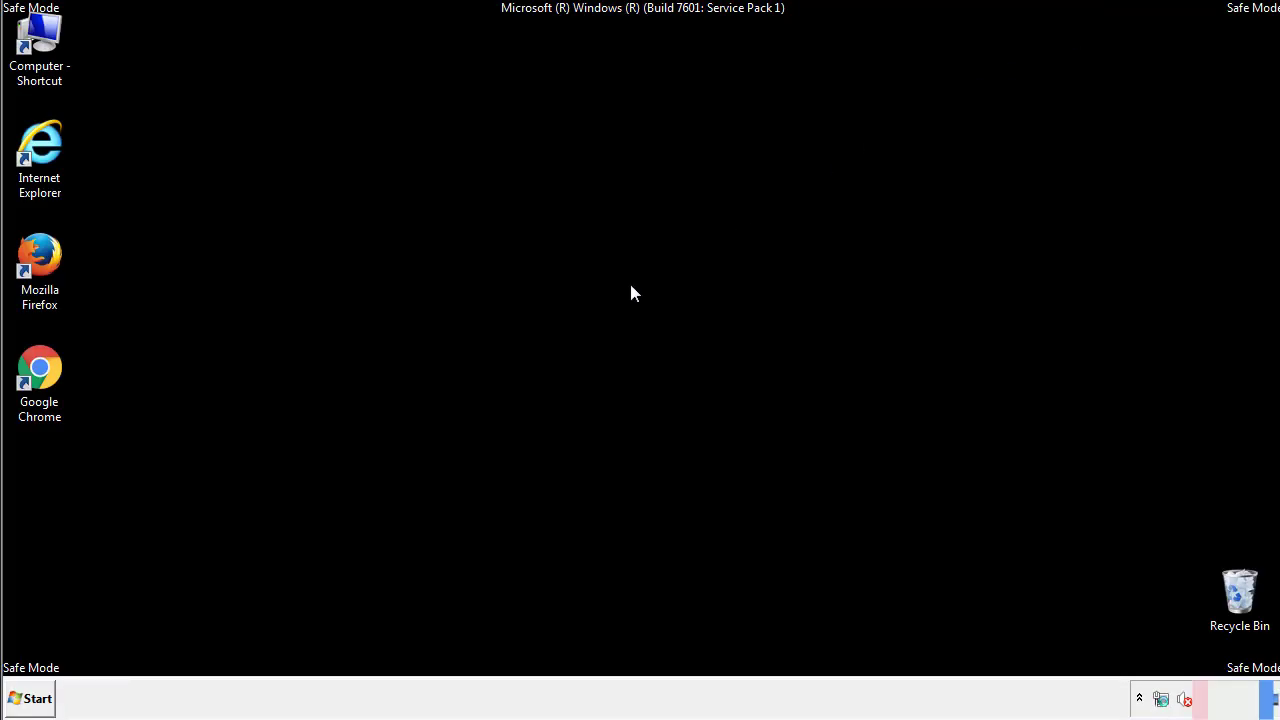
{"action": "left_click", "coordinate": [38, 697]}
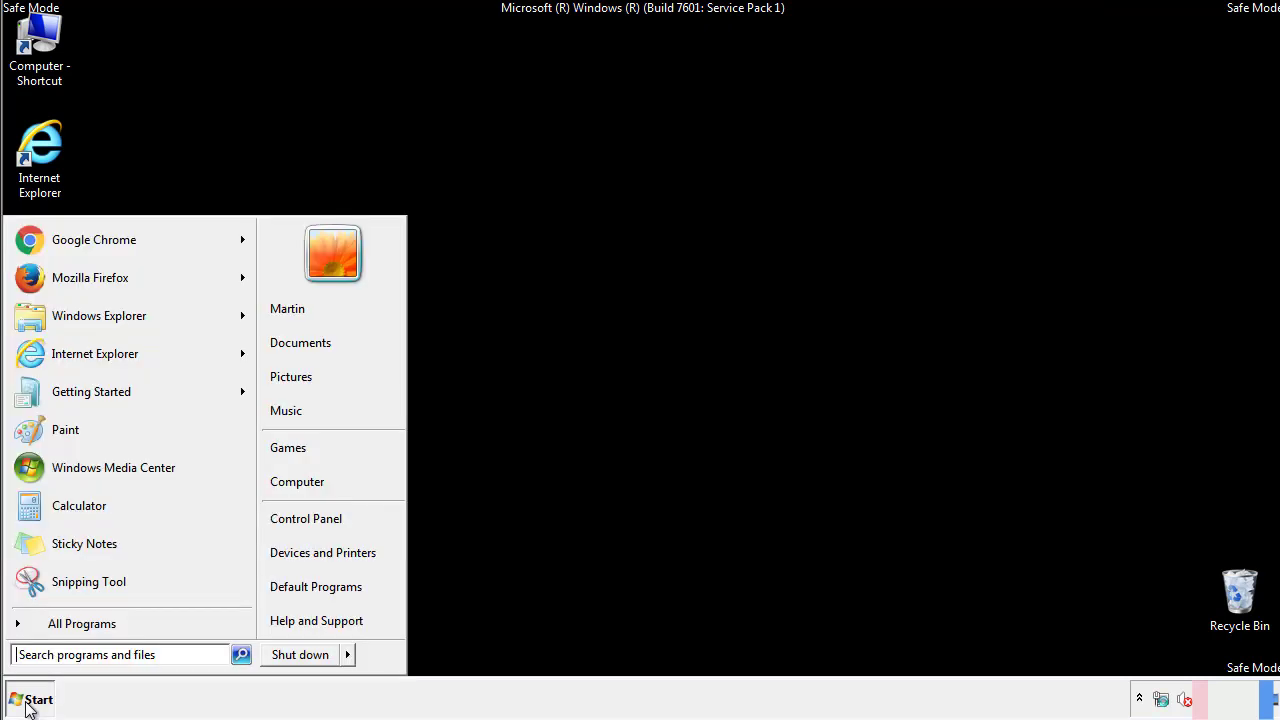
{"action": "left_click", "coordinate": [320, 517]}
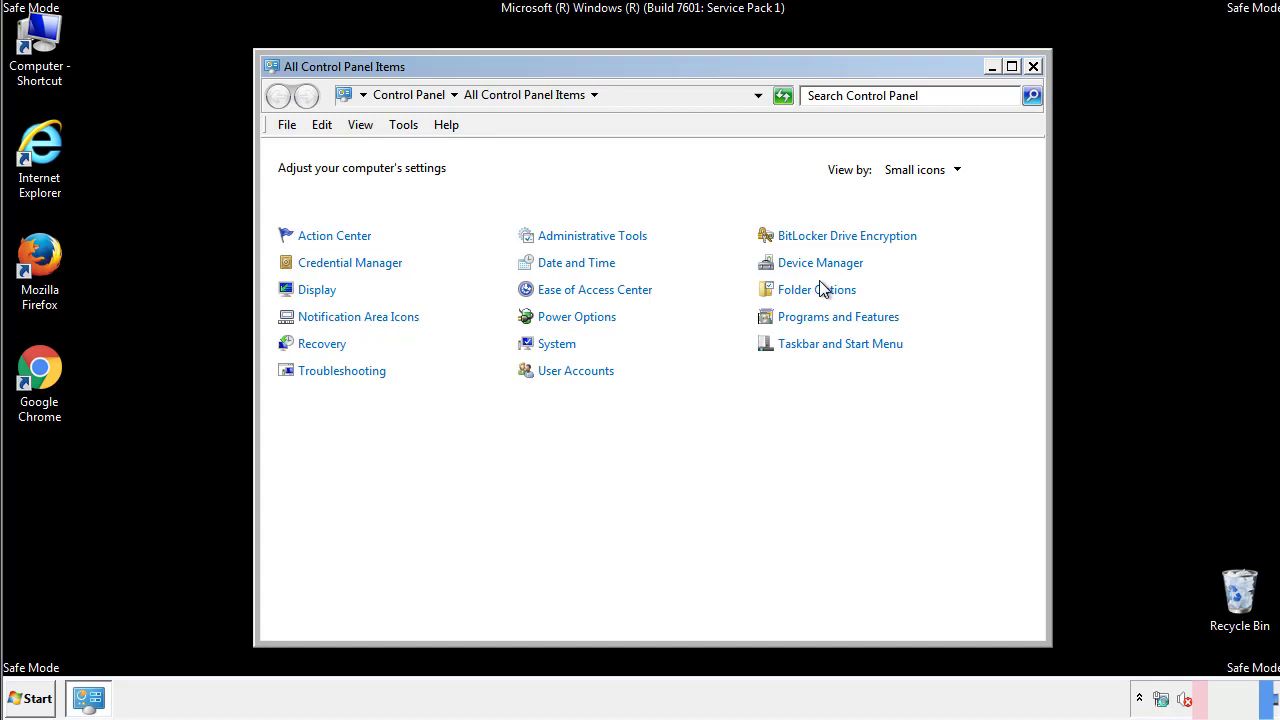
{"action": "left_click", "coordinate": [818, 290]}
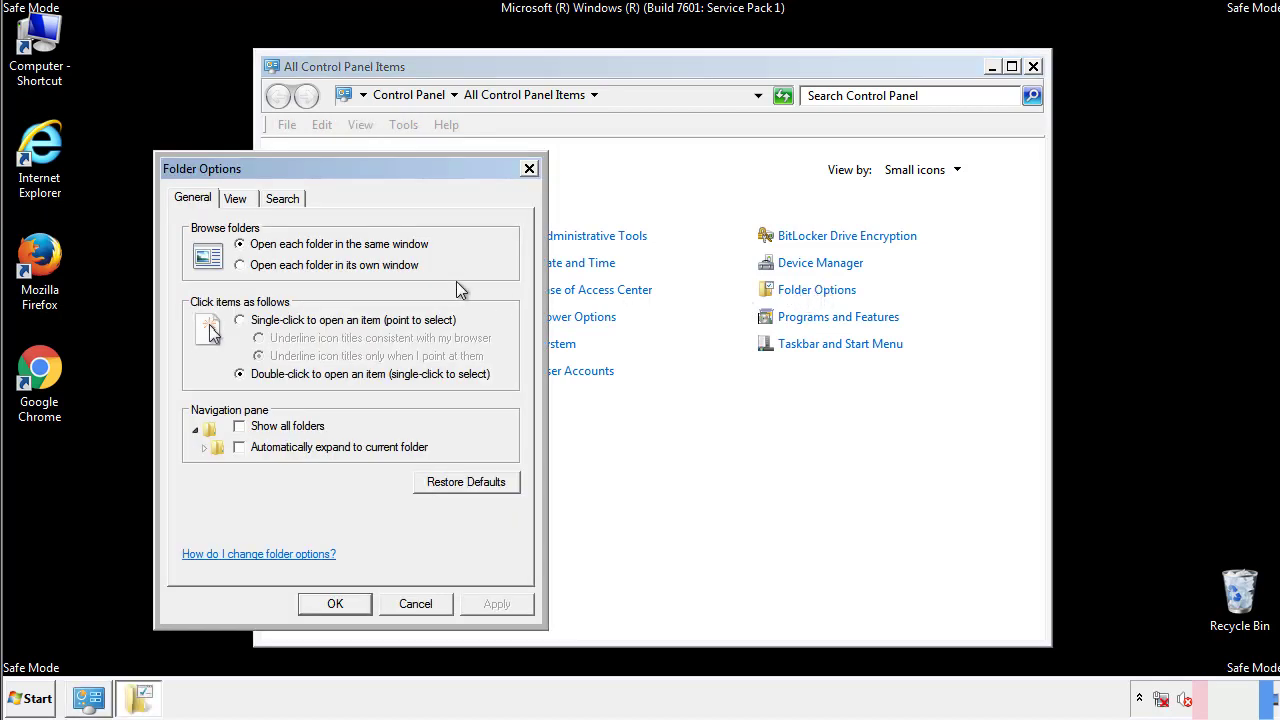
{"action": "left_click", "coordinate": [236, 200]}
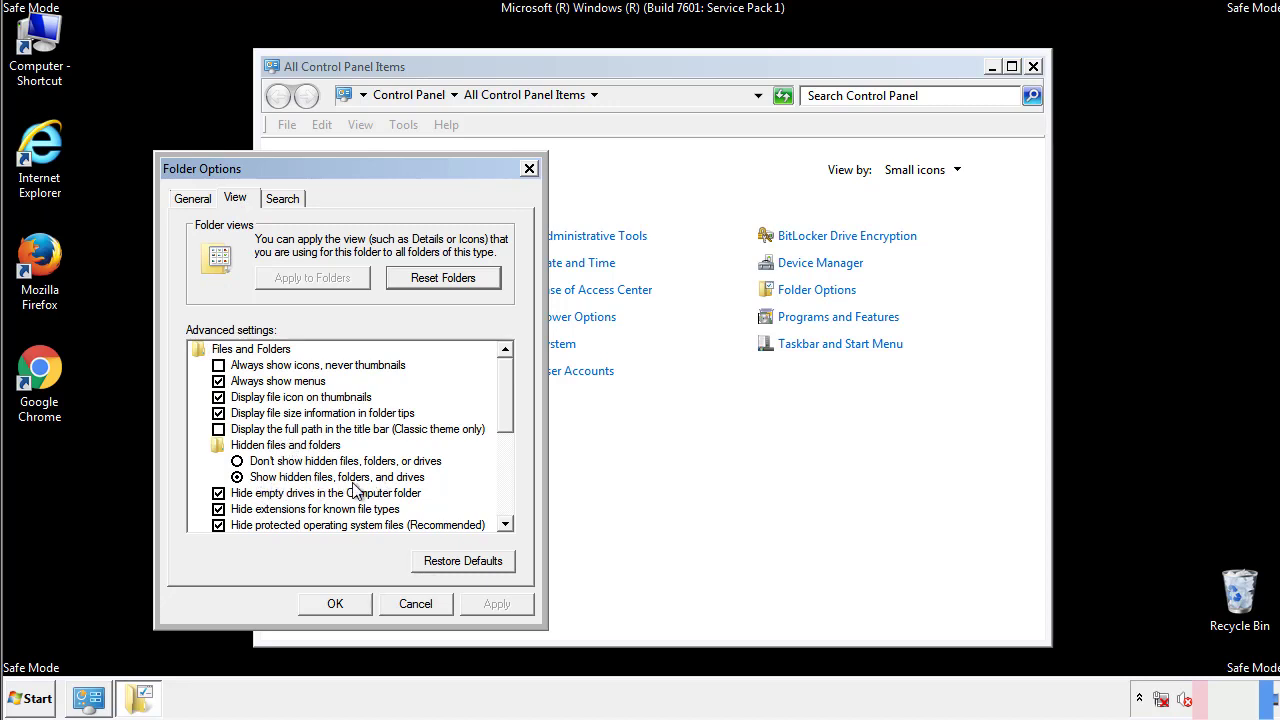
{"action": "left_click", "coordinate": [345, 601]}
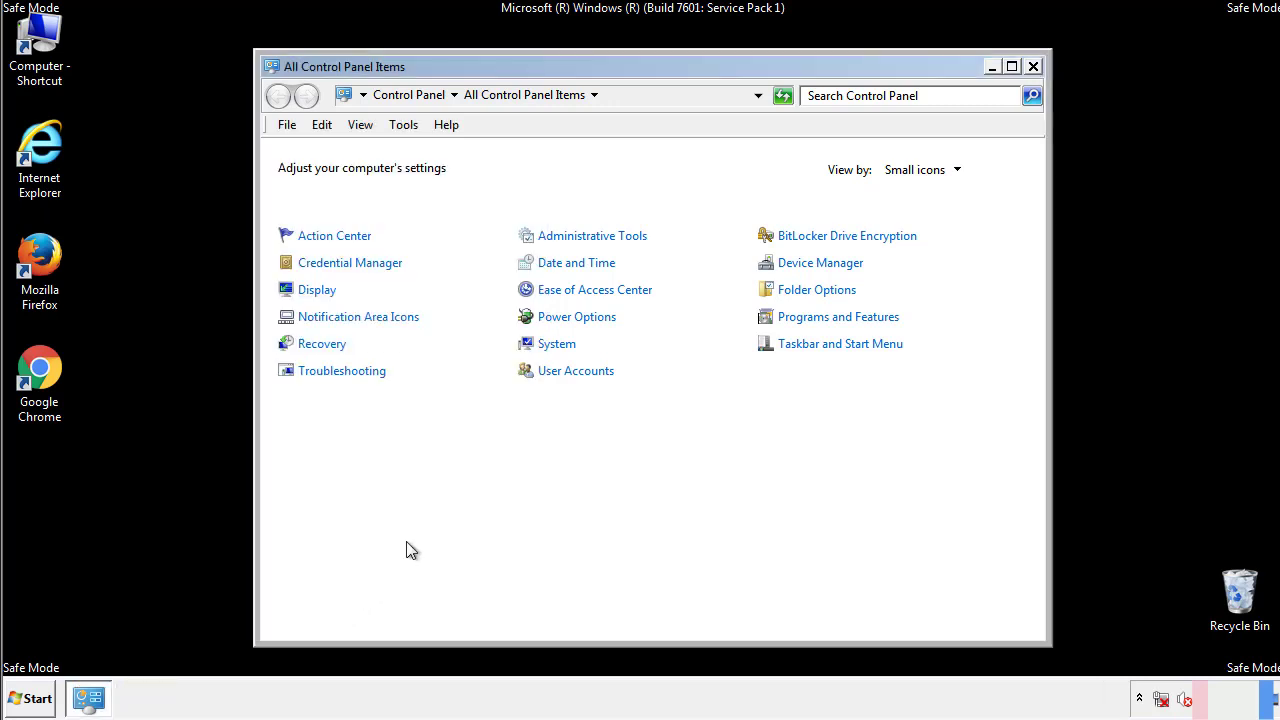
{"action": "left_click", "coordinate": [1033, 66]}
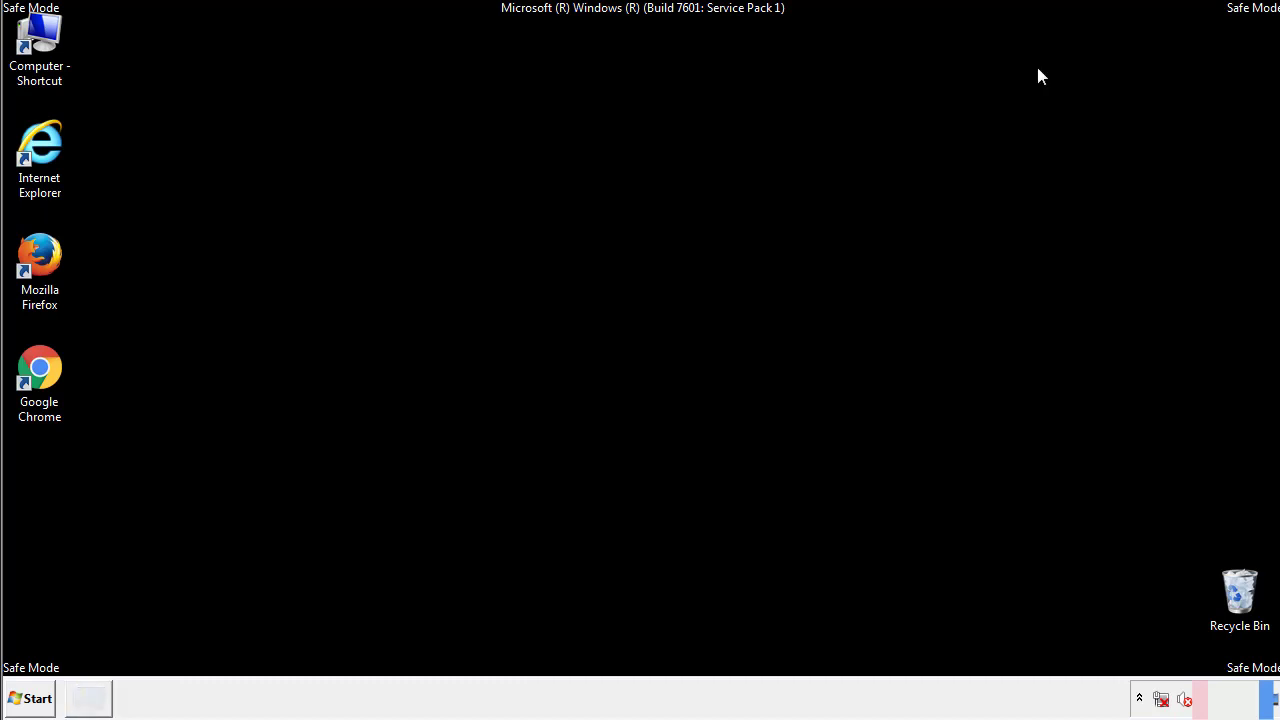
Browse from Computer into Local Disk (C:) and its Windows folder
{"action": "double_click", "coordinate": [40, 40]}
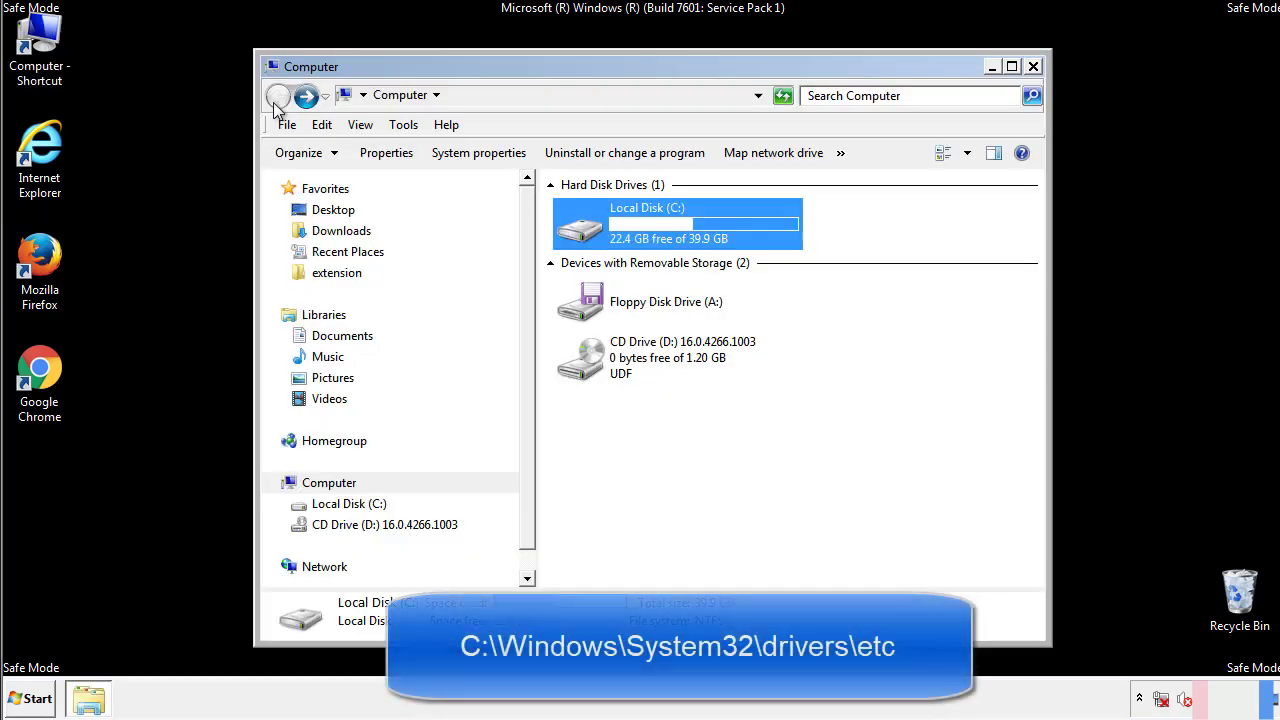
{"action": "double_click", "coordinate": [585, 232]}
{"action": "left_click", "coordinate": [584, 369]}
{"action": "double_click", "coordinate": [584, 369]}
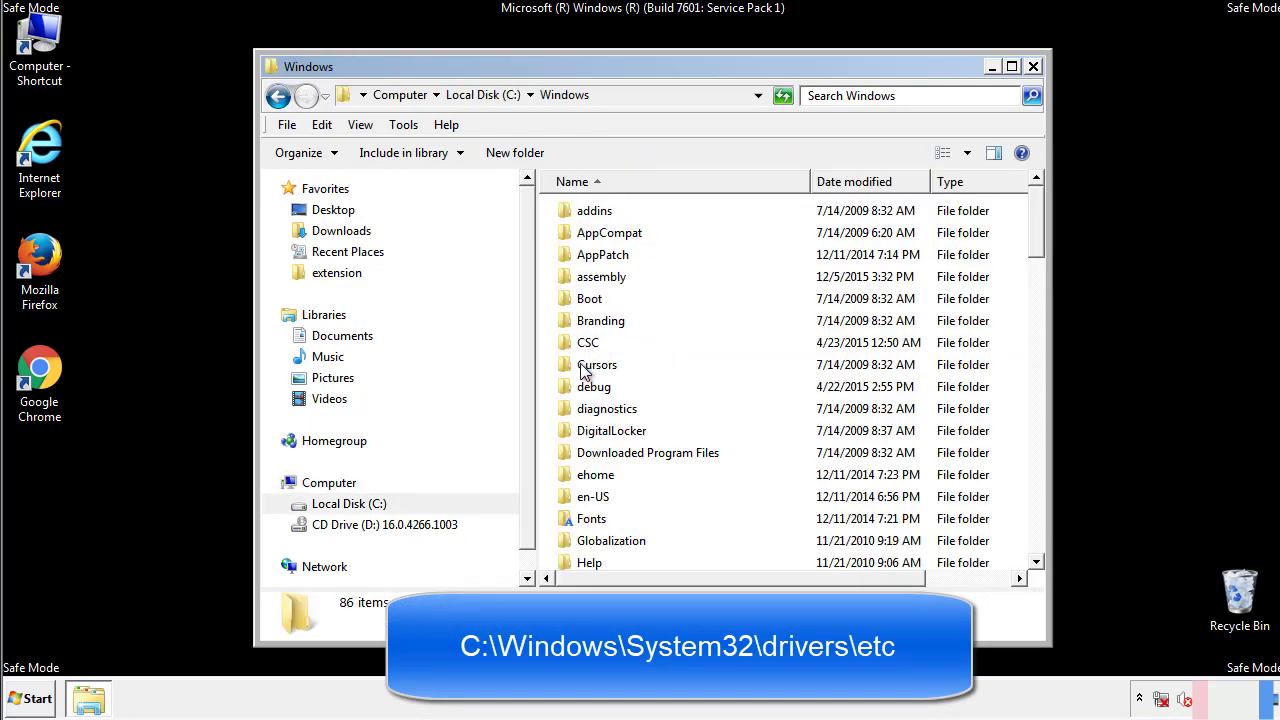
Go down through System32\drivers\etc and open the hosts file
{"action": "scroll", "coordinate": [590, 452], "scroll_direction": "down", "scroll_amount": 2}
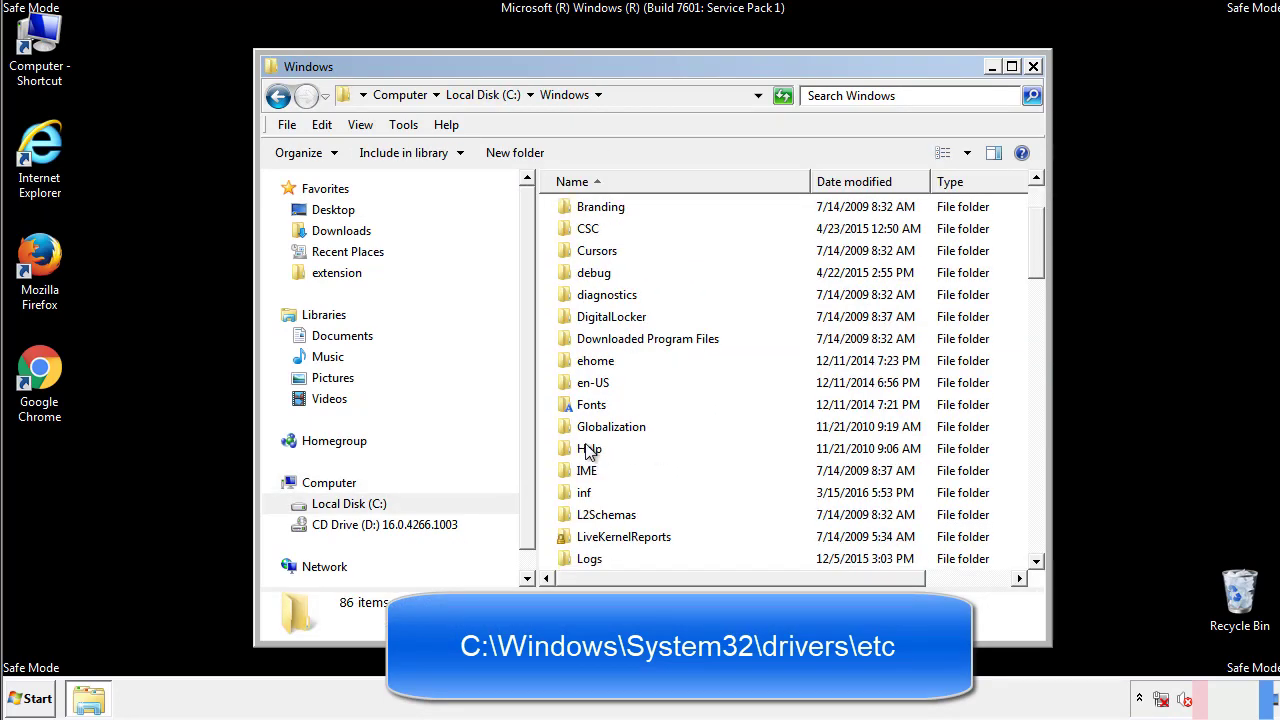
{"action": "scroll", "coordinate": [590, 452], "scroll_direction": "down", "scroll_amount": 7}
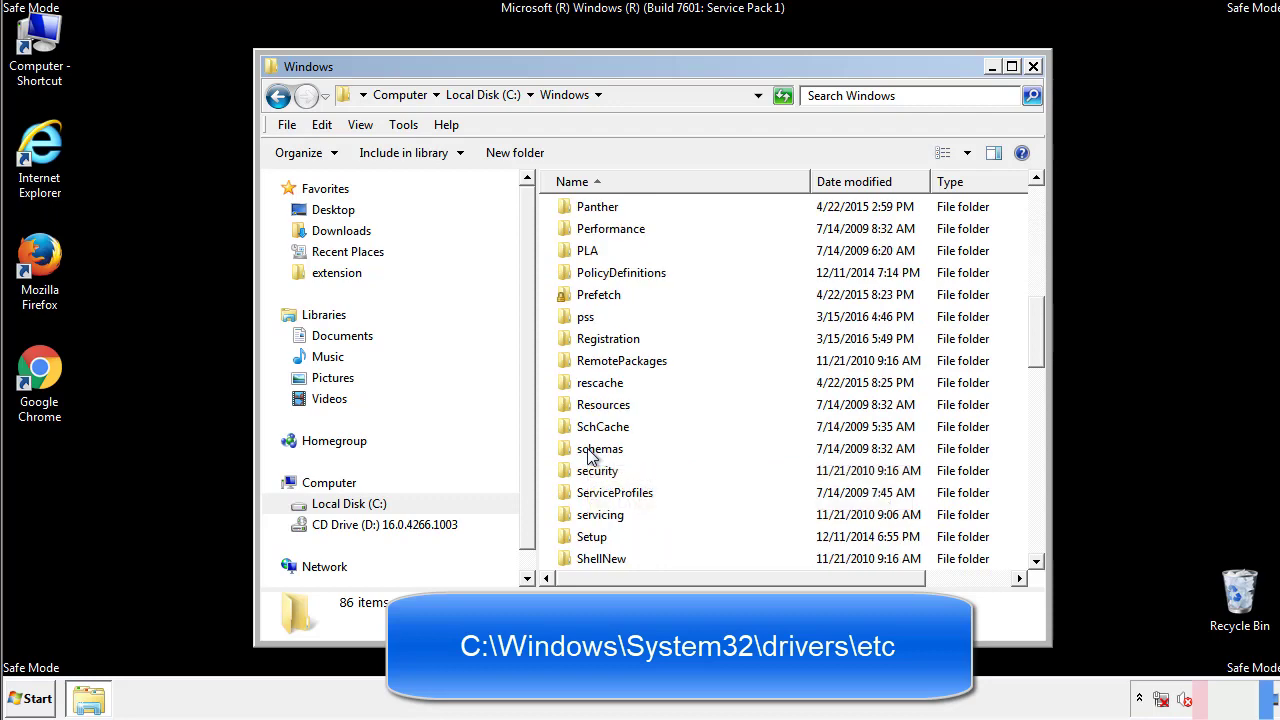
{"action": "scroll", "coordinate": [590, 455], "scroll_direction": "down", "scroll_amount": 2}
{"action": "double_click", "coordinate": [606, 516]}
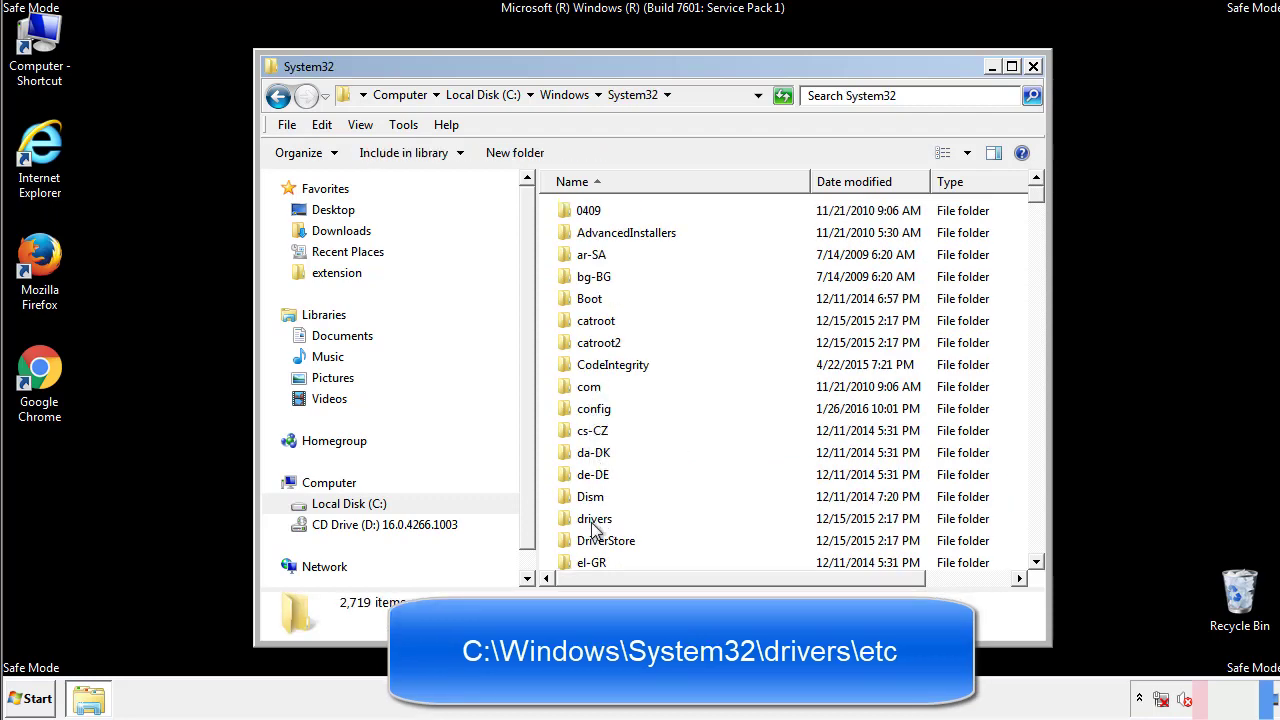
{"action": "double_click", "coordinate": [594, 520]}
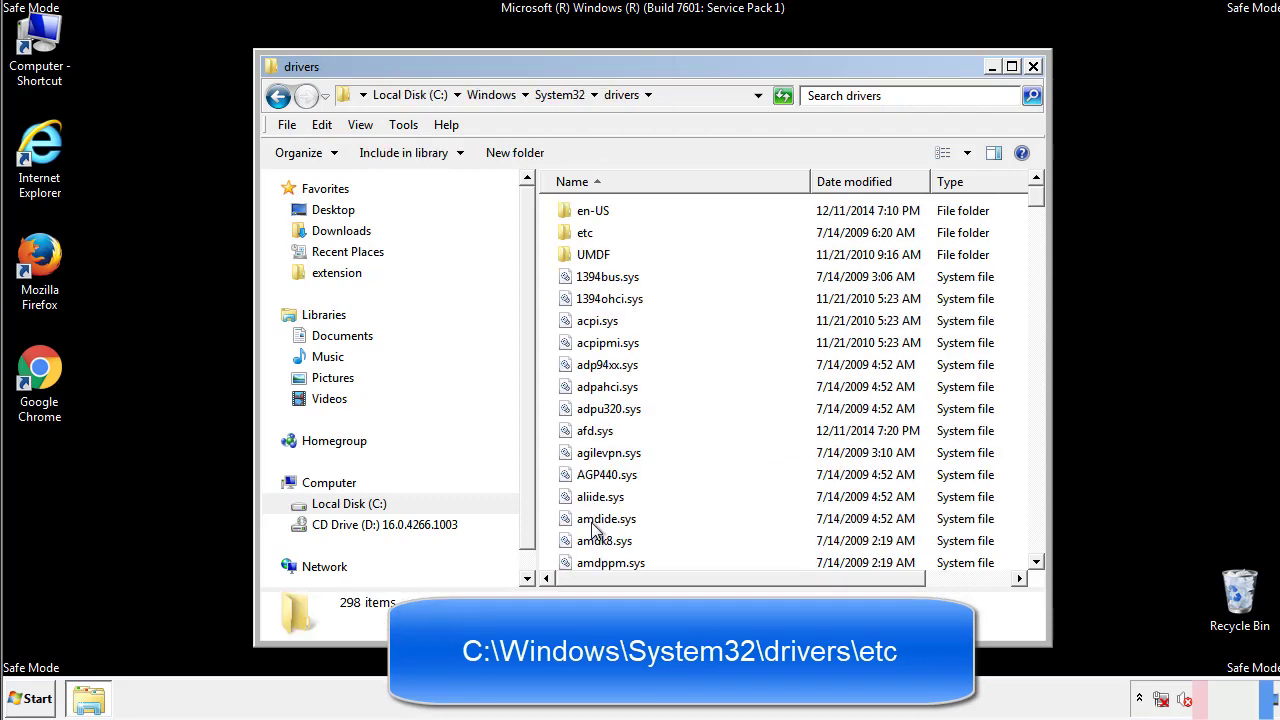
{"action": "double_click", "coordinate": [585, 234]}
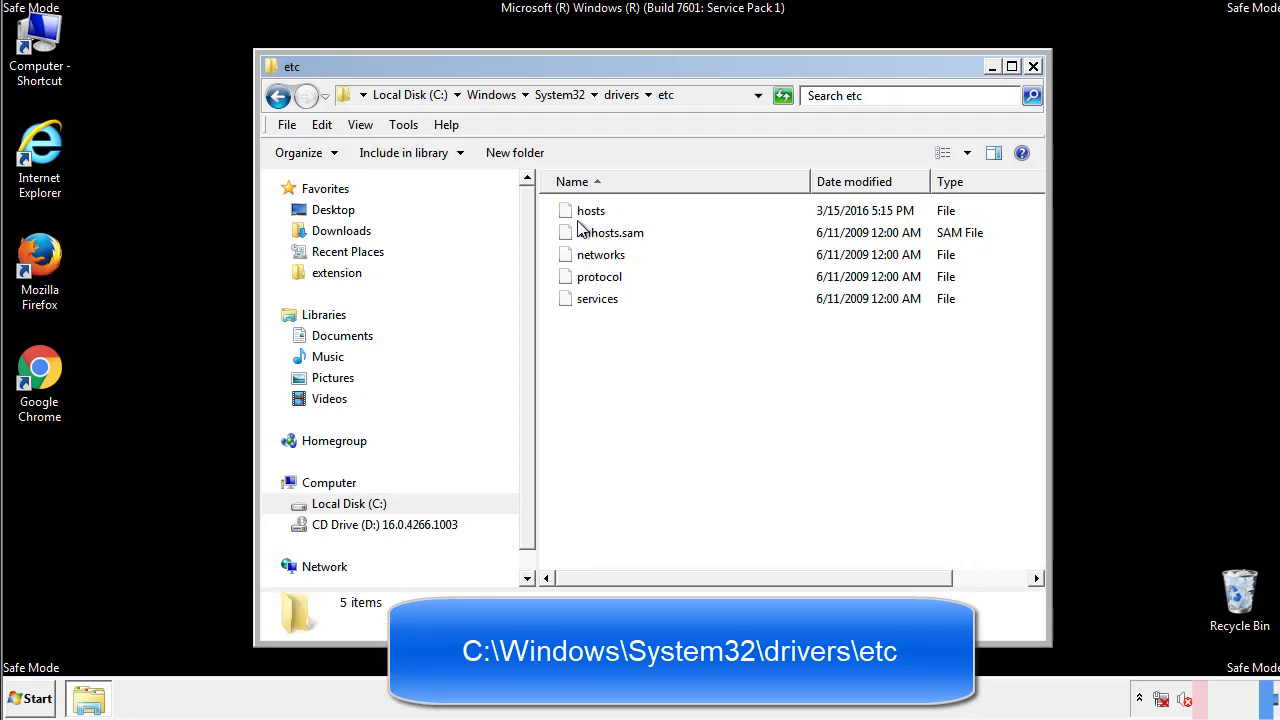
{"action": "double_click", "coordinate": [582, 211]}
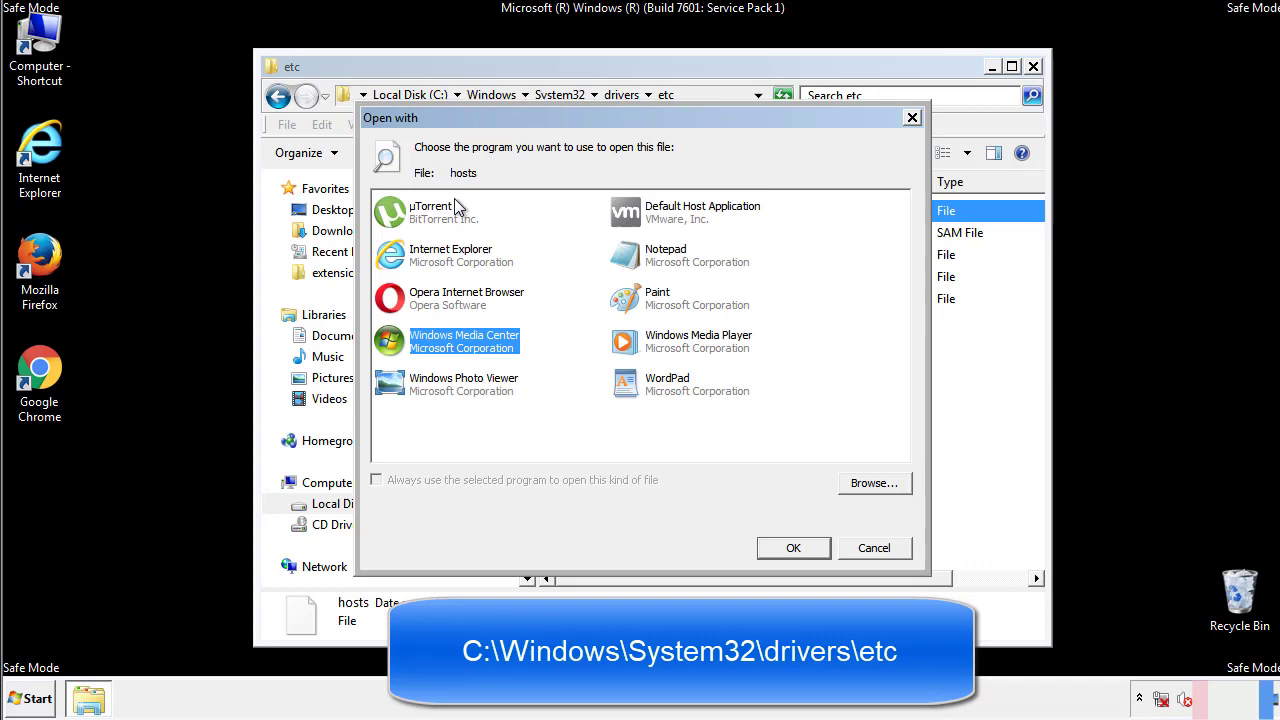
Open hosts in Notepad and move its window fully onto the screen
{"action": "left_click", "coordinate": [648, 262]}
{"action": "left_click", "coordinate": [791, 548]}
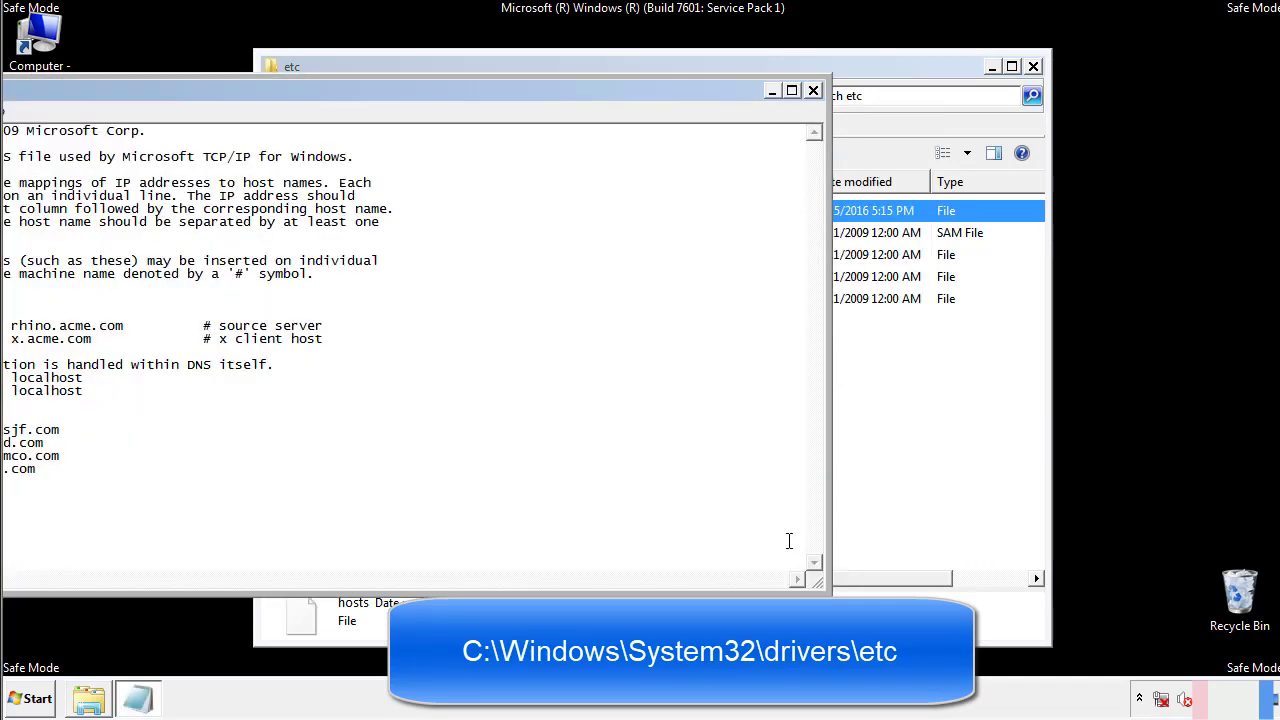
{"action": "left_click_drag", "start_coordinate": [523, 90], "coordinate": [814, 109]}
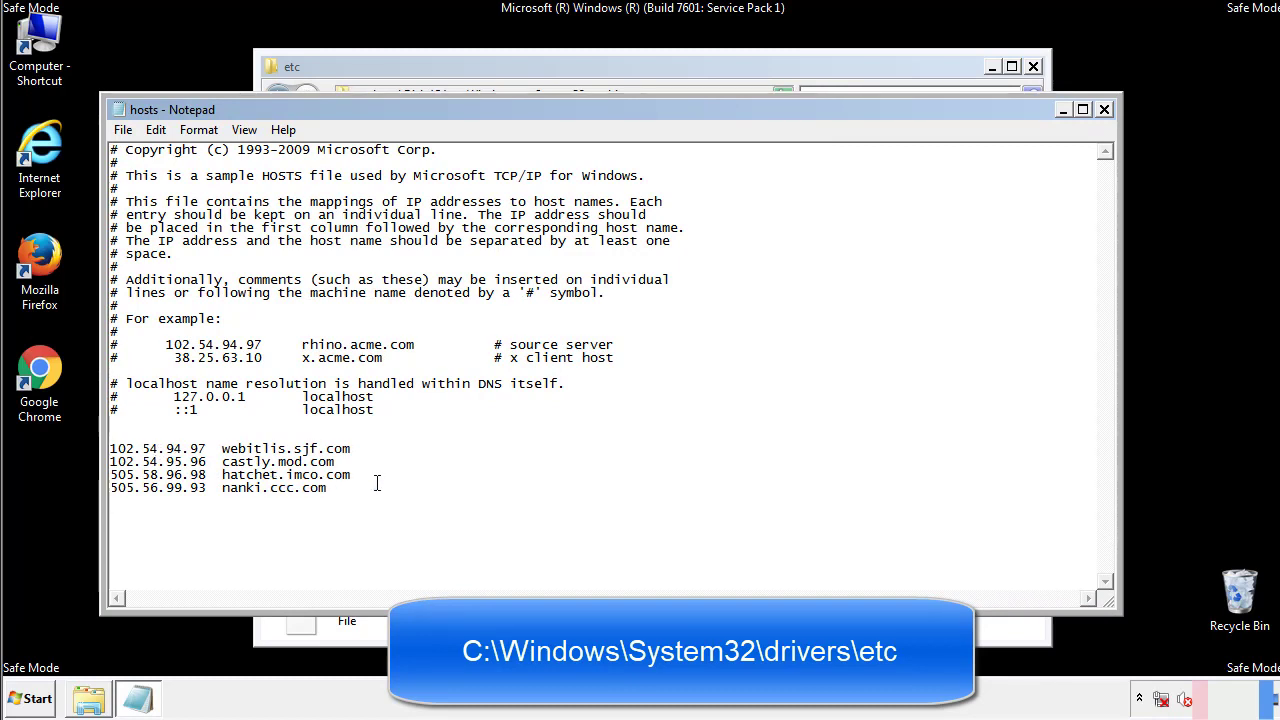
Delete the four added IP/host lines, save hosts, and close the etc folder
{"action": "left_click_drag", "start_coordinate": [358, 490], "coordinate": [110, 449]}
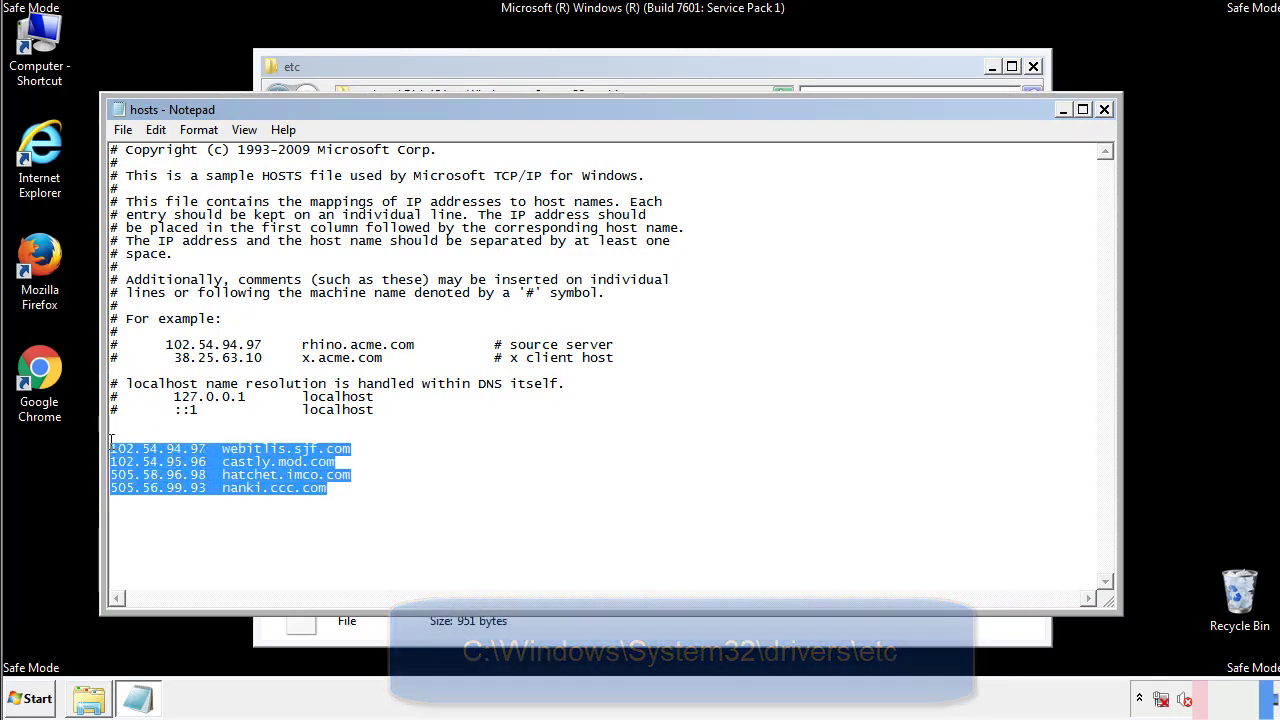
{"action": "key", "text": "Delete"}
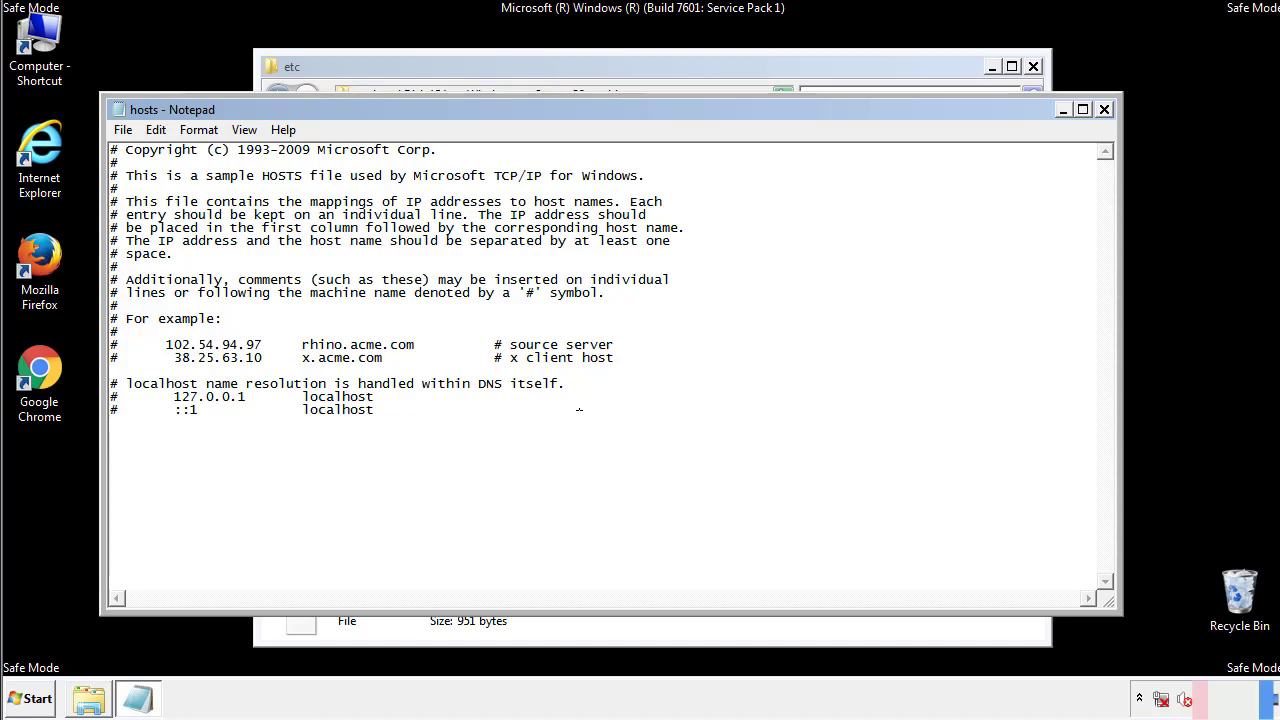
{"action": "left_click", "coordinate": [1104, 110]}
{"action": "left_click", "coordinate": [566, 362]}
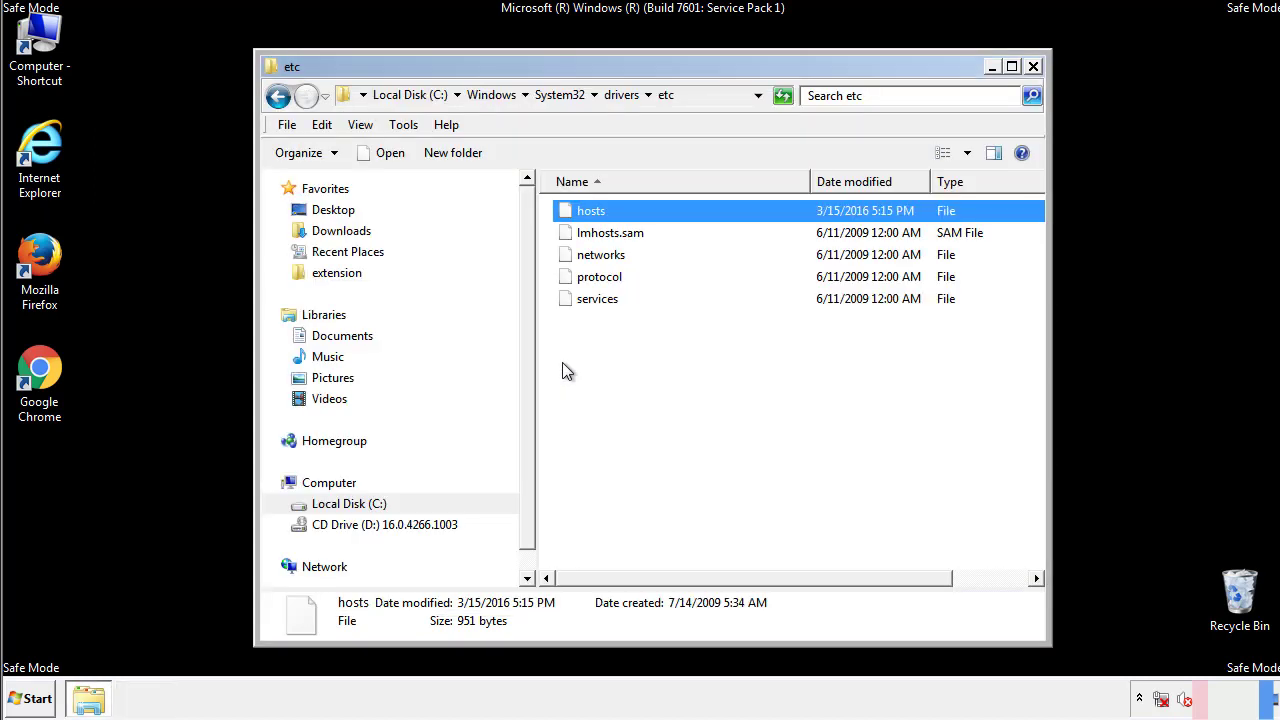
{"action": "left_click", "coordinate": [1033, 68]}
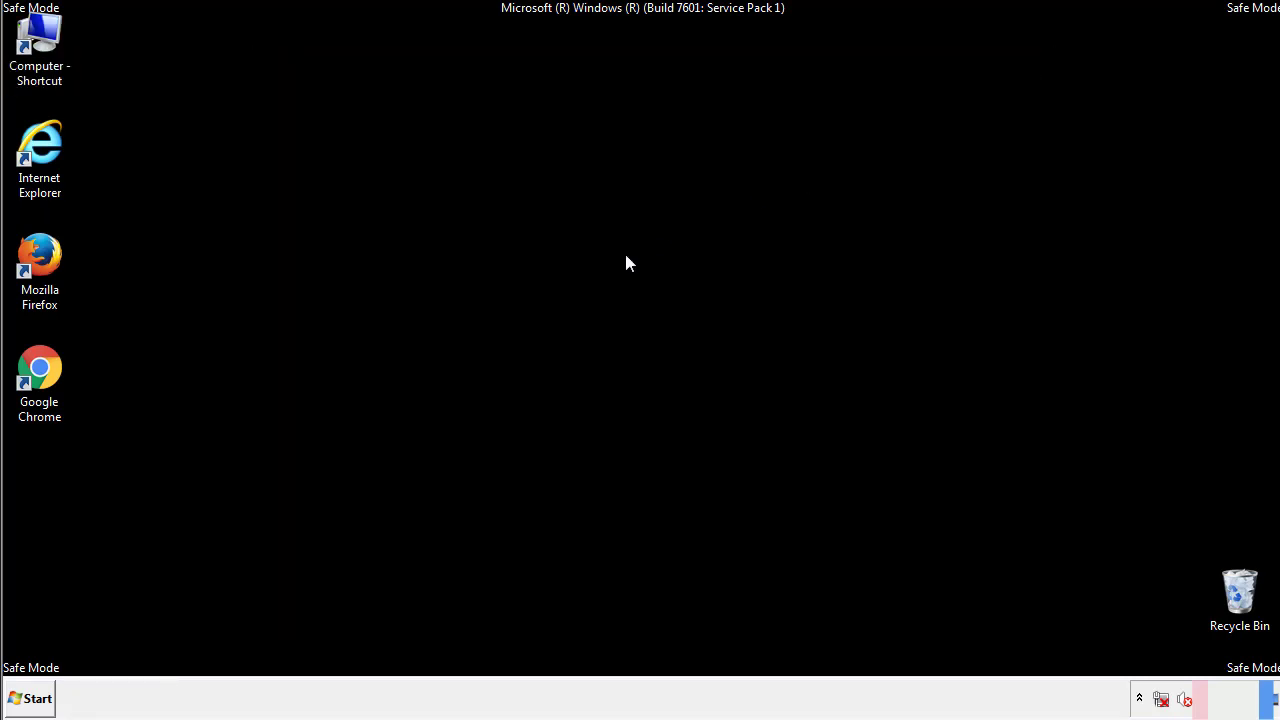
Open the Startup folder from All Programs in a file window
{"action": "left_click", "coordinate": [30, 699]}
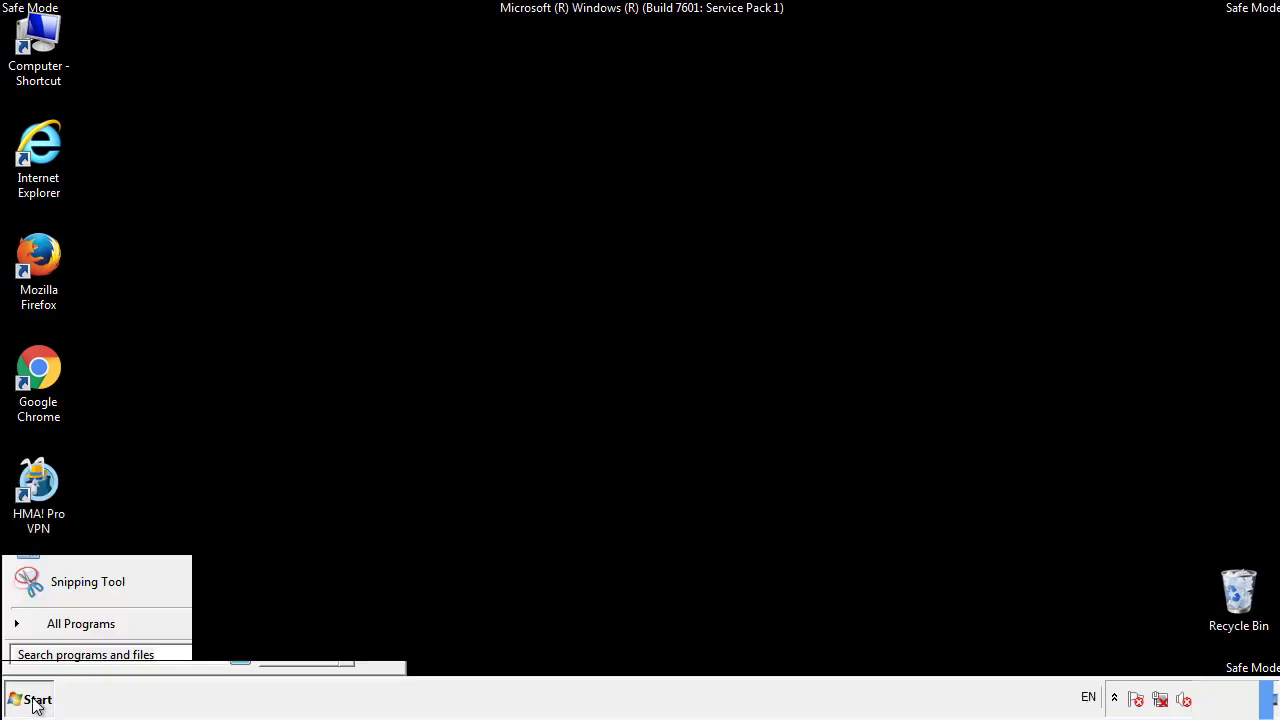
{"action": "left_click", "coordinate": [57, 631]}
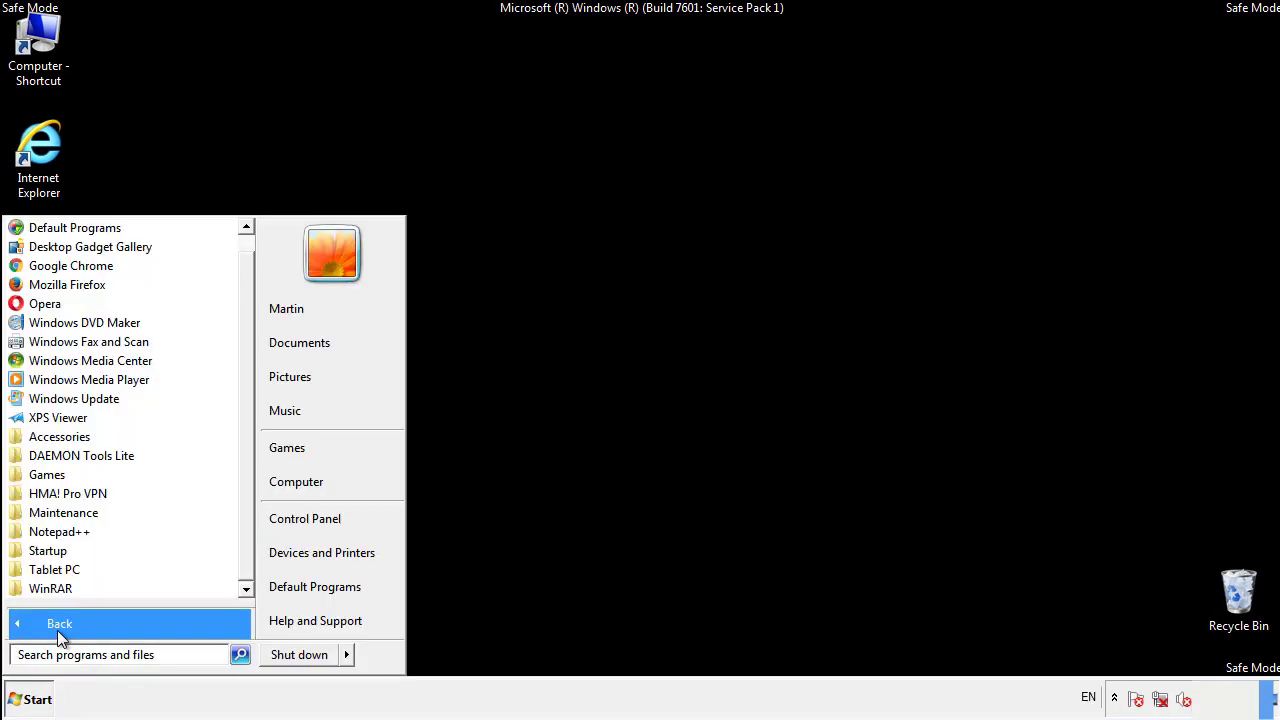
{"action": "right_click", "coordinate": [55, 551]}
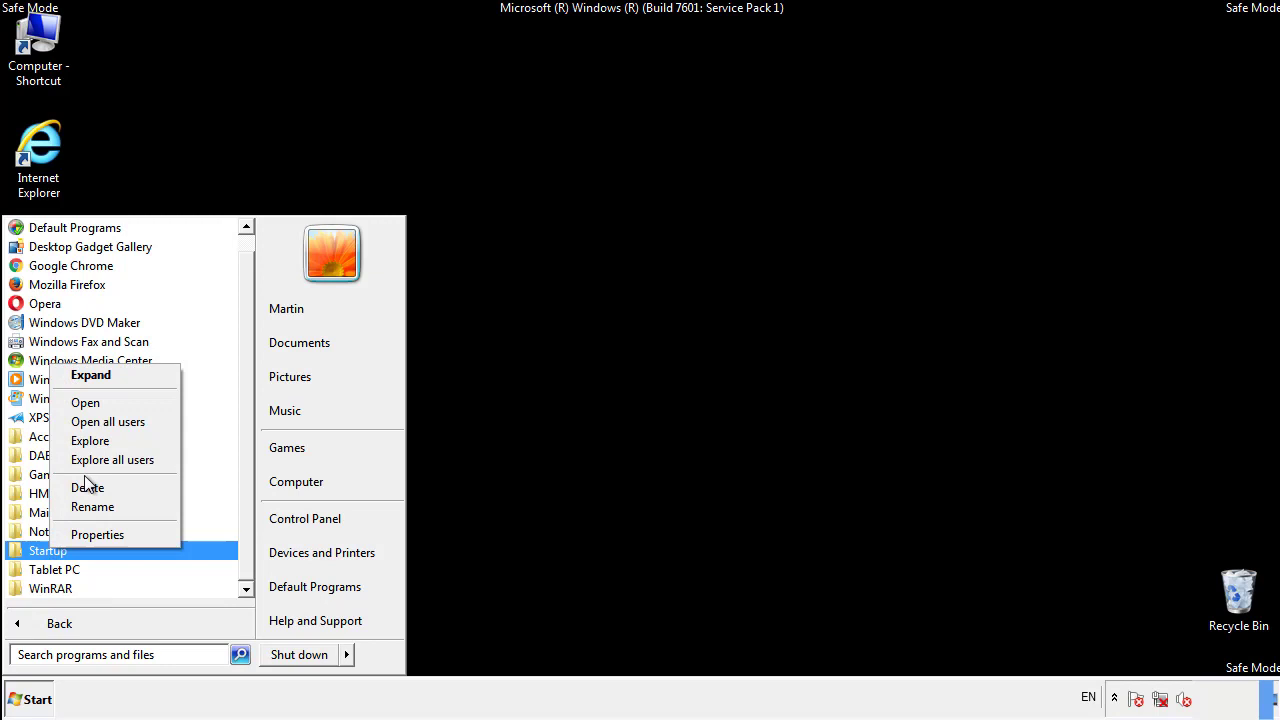
{"action": "left_click", "coordinate": [96, 401]}
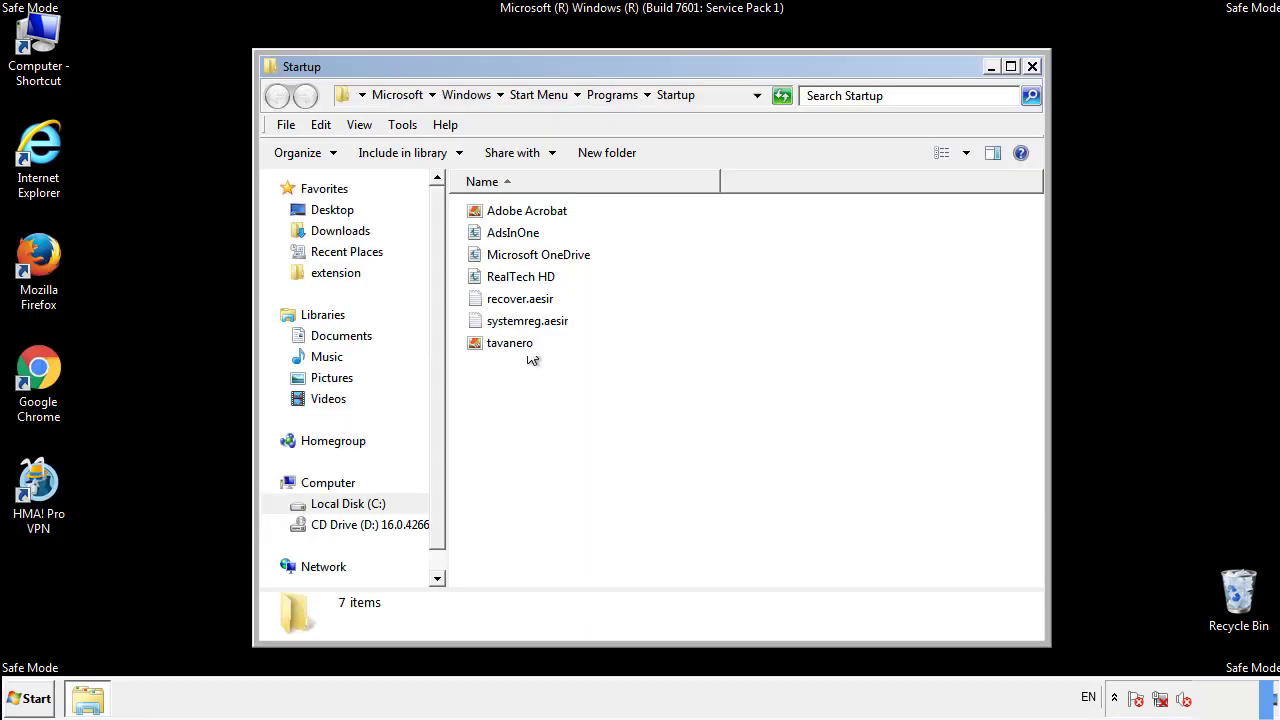
Delete AdsInOne, recover.aesir, systemreg.aesir and tavanero, then close the Startup folder window
{"action": "left_click", "coordinate": [522, 237]}
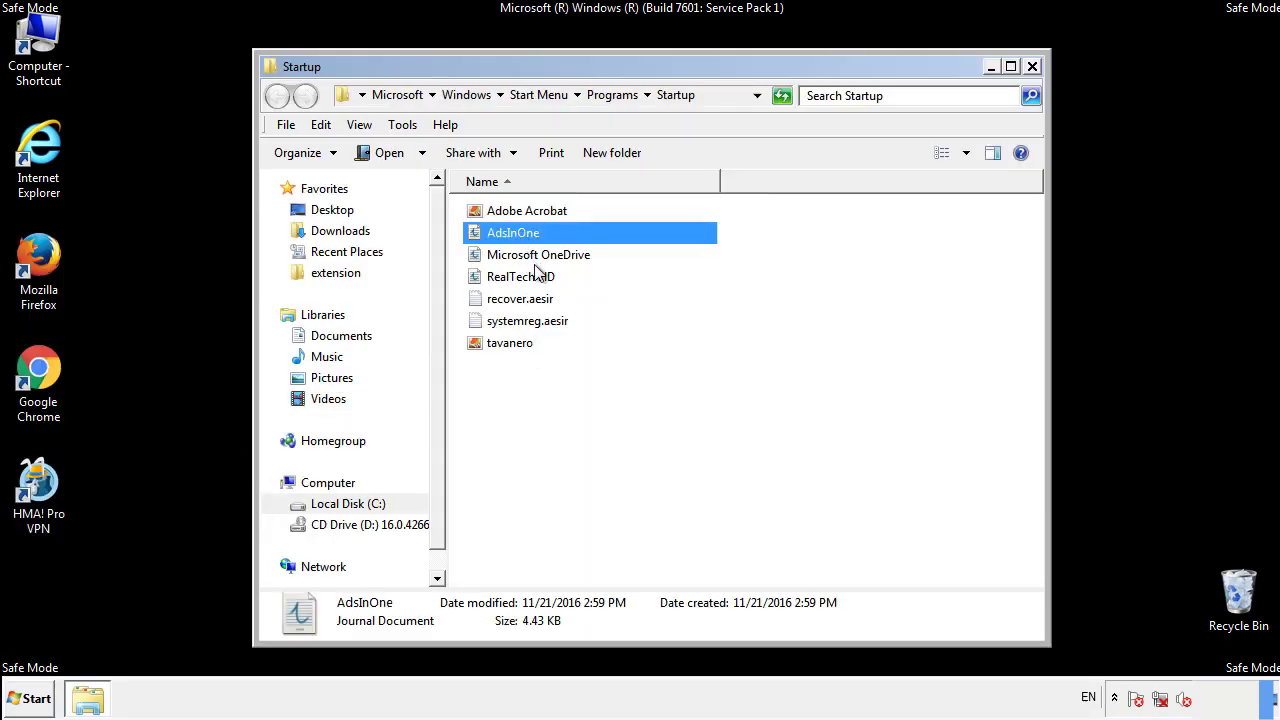
{"action": "left_click", "coordinate": [522, 303], "text": "ctrl"}
{"action": "left_click", "coordinate": [535, 322], "text": "ctrl"}
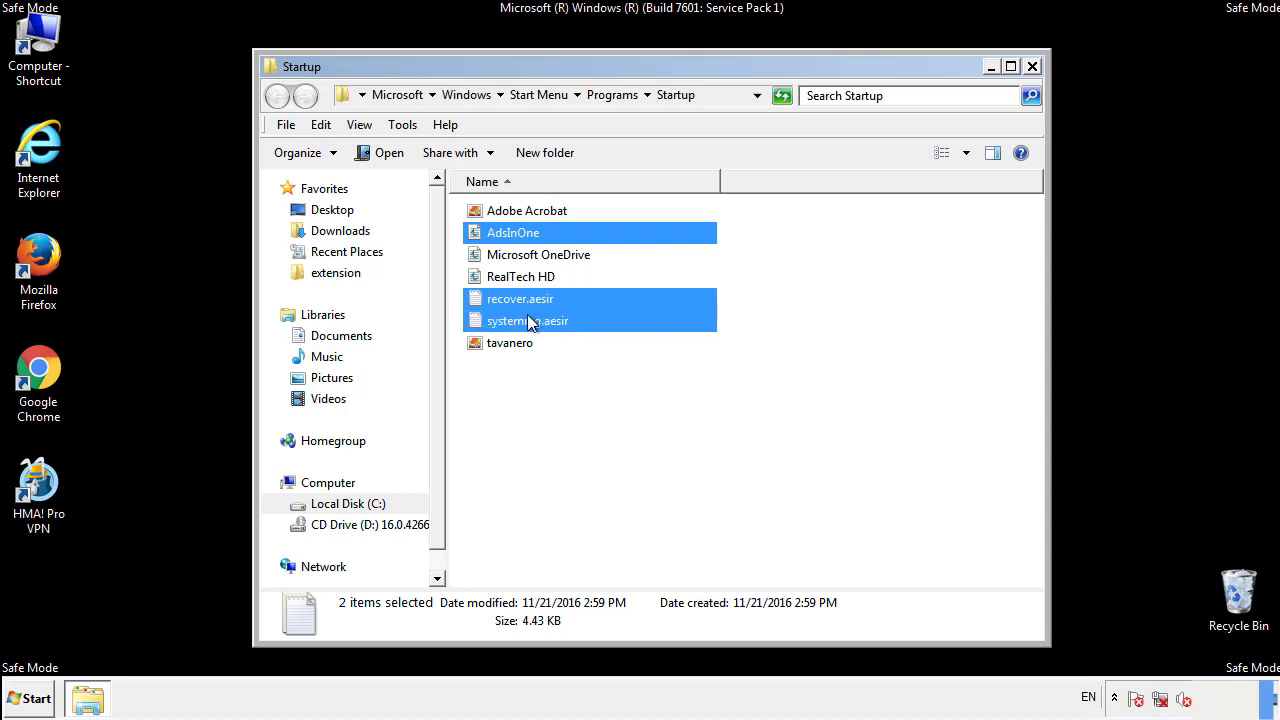
{"action": "left_click", "coordinate": [512, 342], "text": "ctrl"}
{"action": "right_click", "coordinate": [506, 344]}
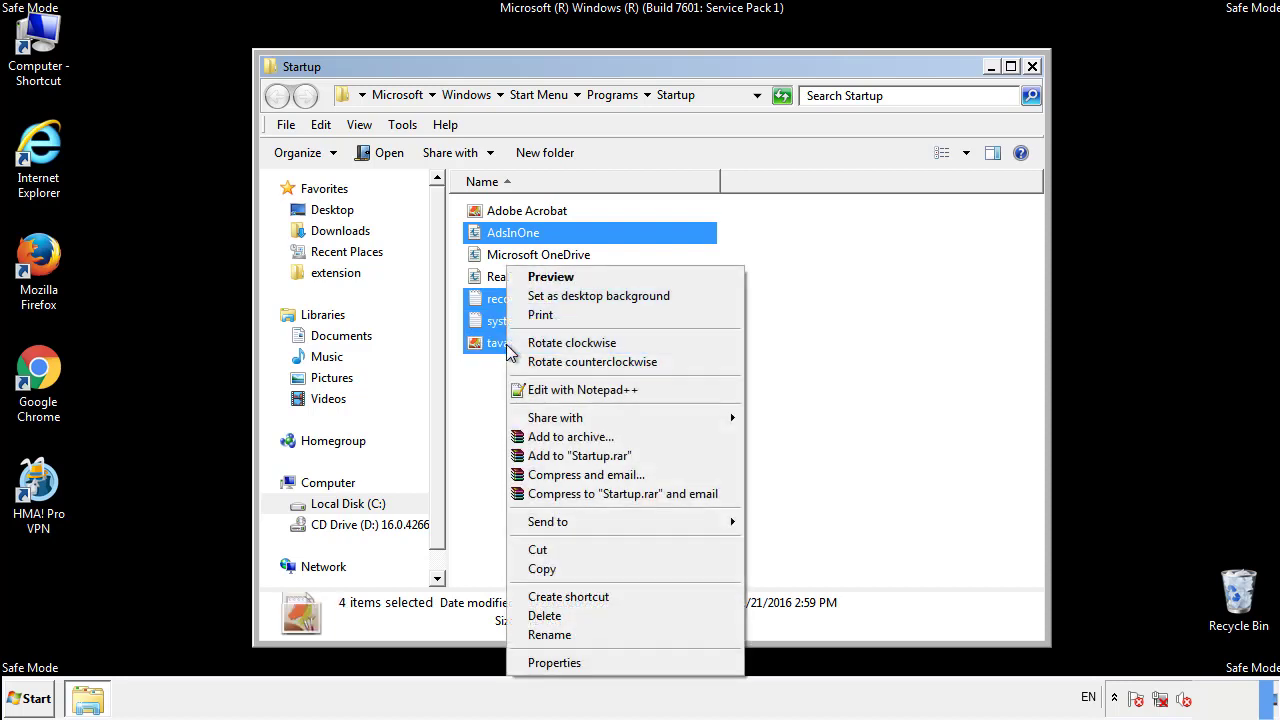
{"action": "left_click", "coordinate": [542, 616]}
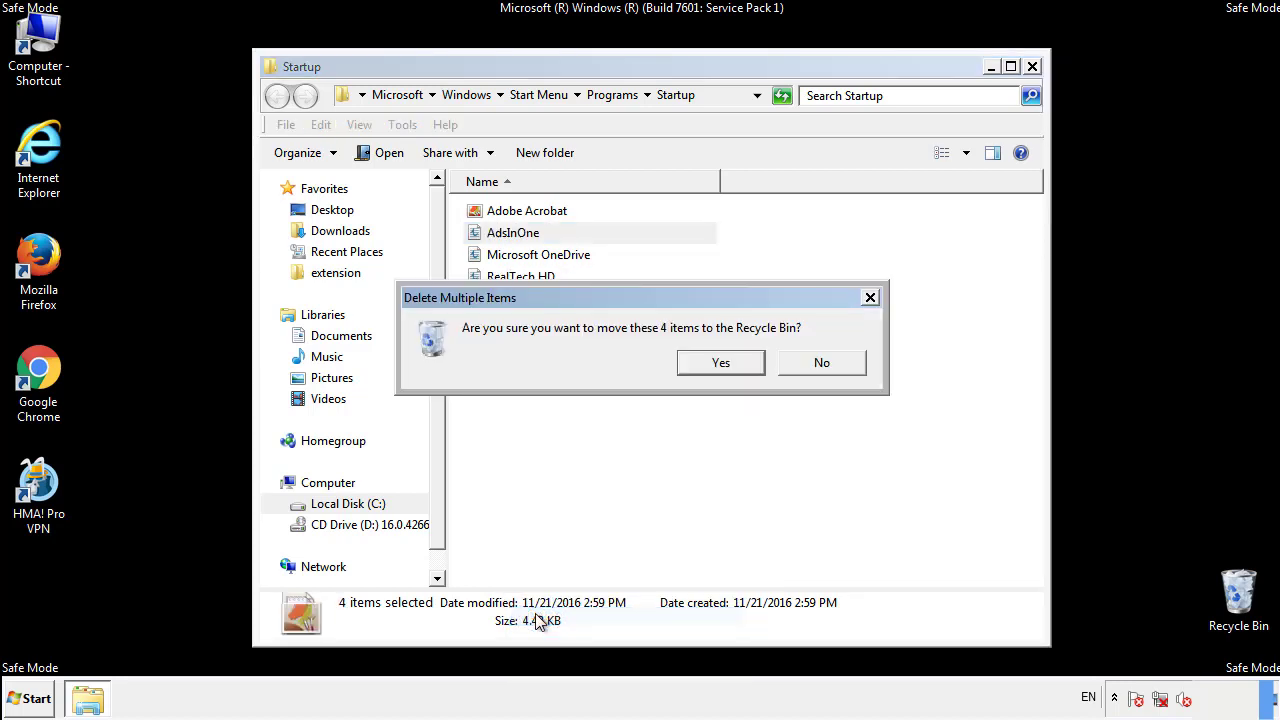
{"action": "left_click", "coordinate": [709, 364]}
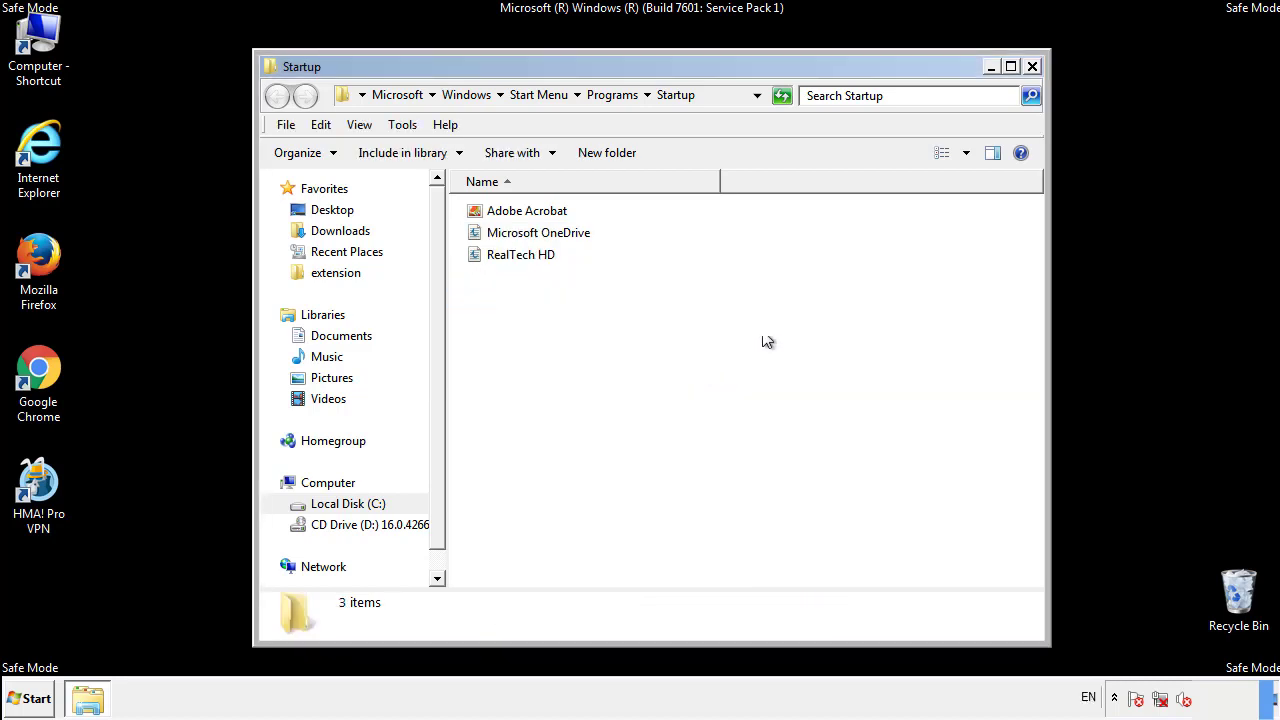
{"action": "left_click", "coordinate": [1035, 80]}
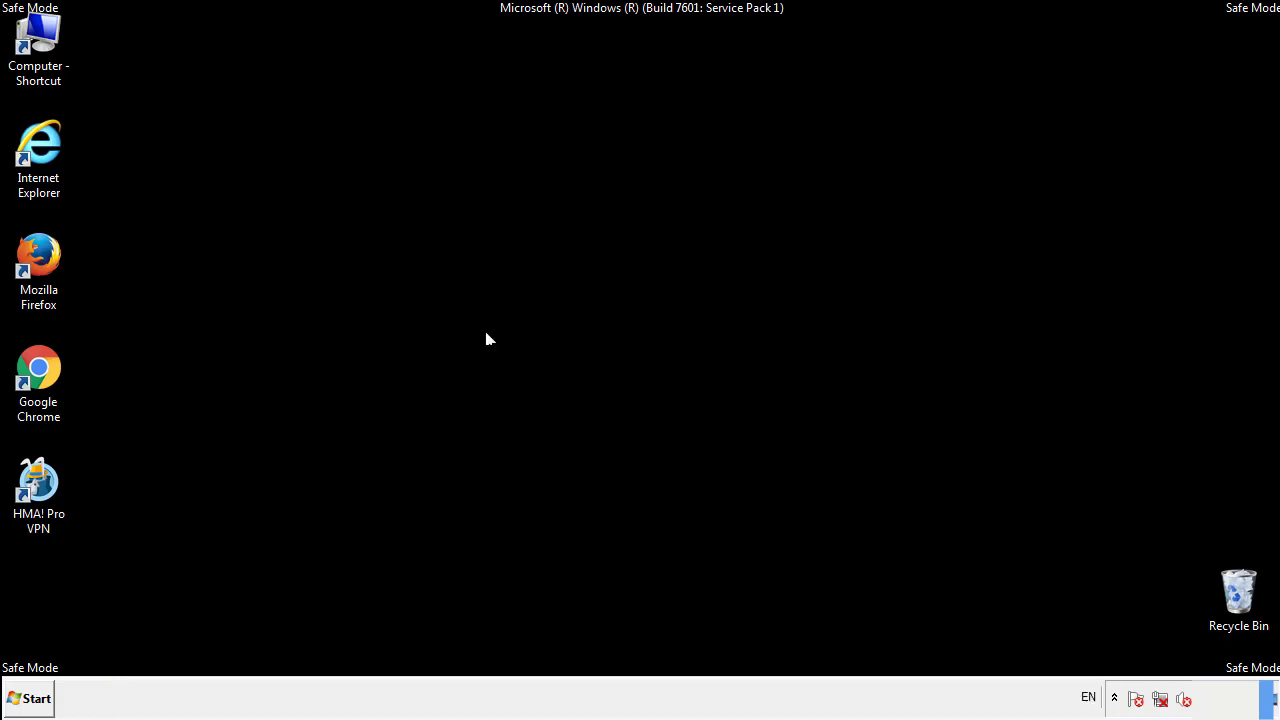
Launch Registry Editor by searching regedit from the Start menu
{"action": "left_click", "coordinate": [31, 700]}
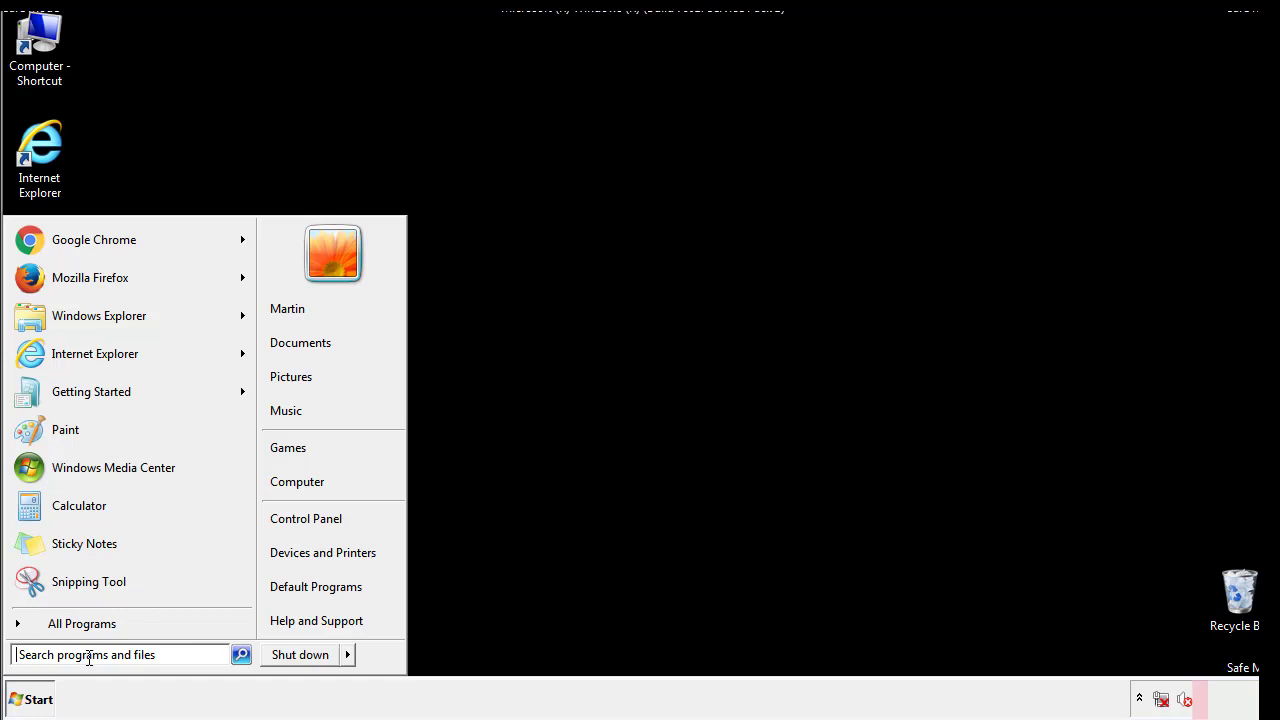
{"action": "type", "text": "reged"}
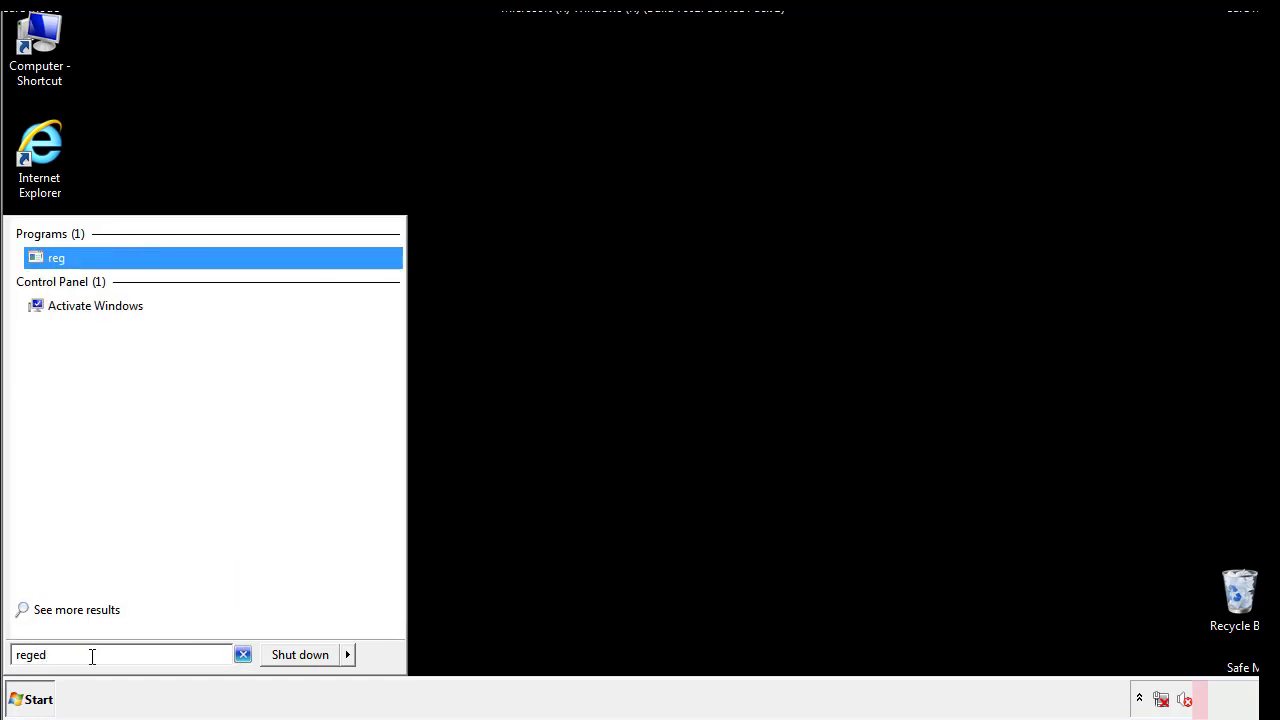
{"action": "type", "text": "it"}
{"action": "key", "text": "Return"}
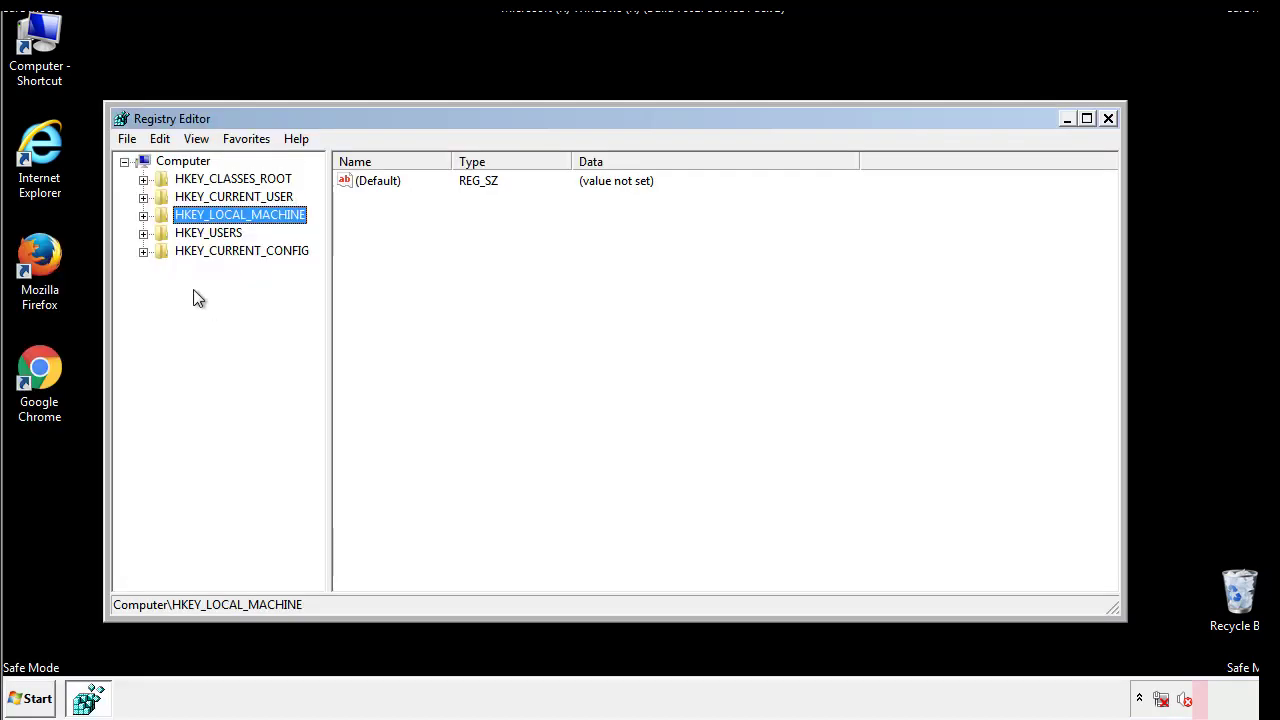
Navigate to HKLM\SOFTWARE\Microsoft\Windows\CurrentVersion\Run to view its startup values
{"action": "left_click", "coordinate": [143, 216]}
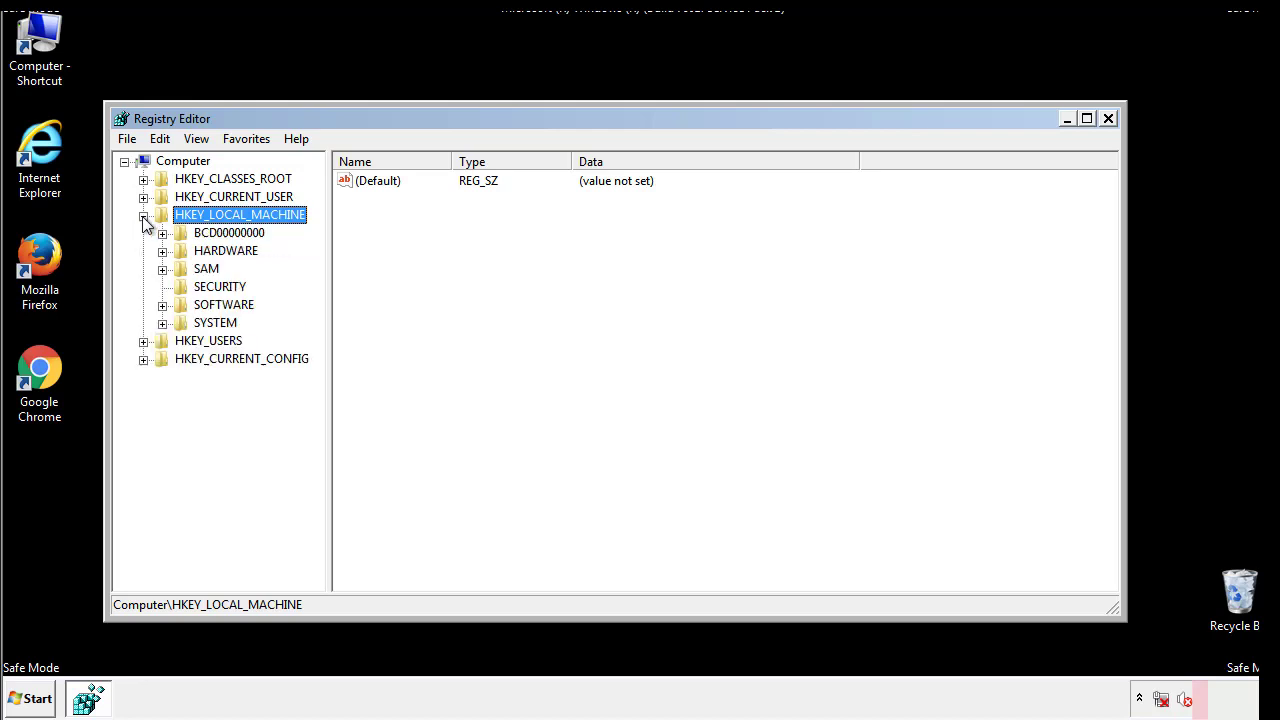
{"action": "left_click", "coordinate": [162, 305]}
{"action": "left_click_drag", "start_coordinate": [315, 295], "coordinate": [317, 331]}
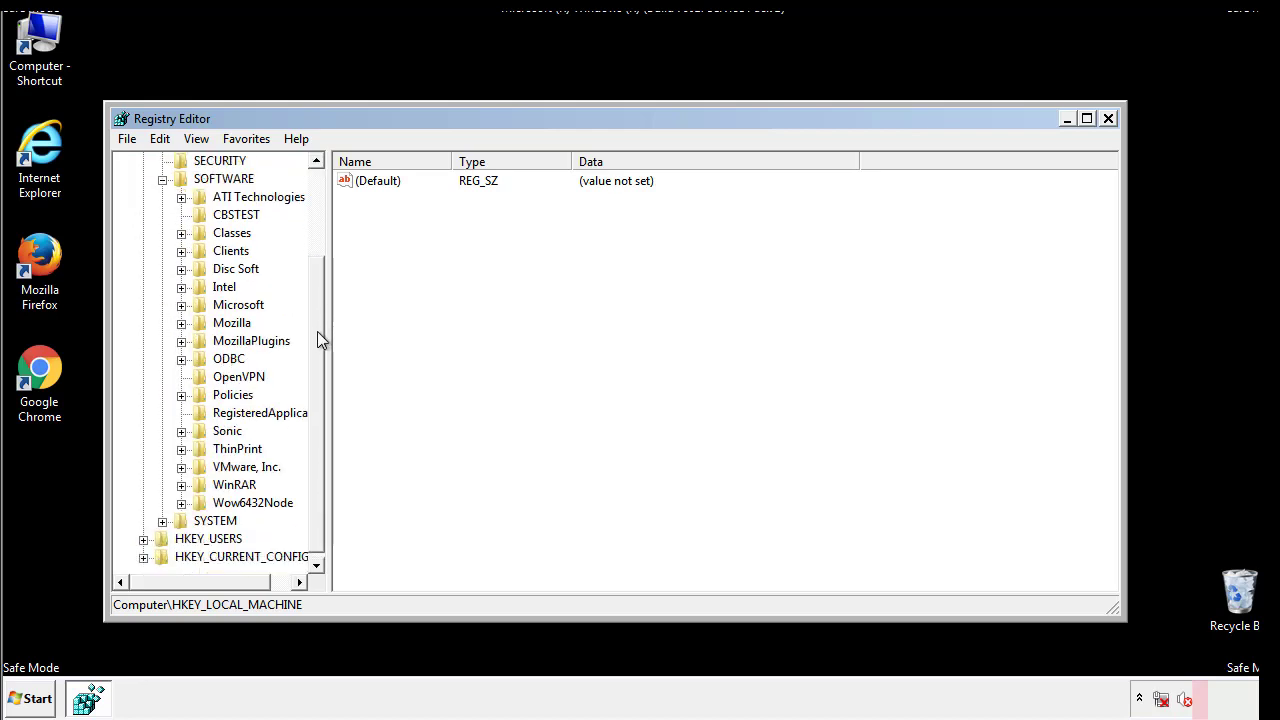
{"action": "left_click", "coordinate": [181, 305]}
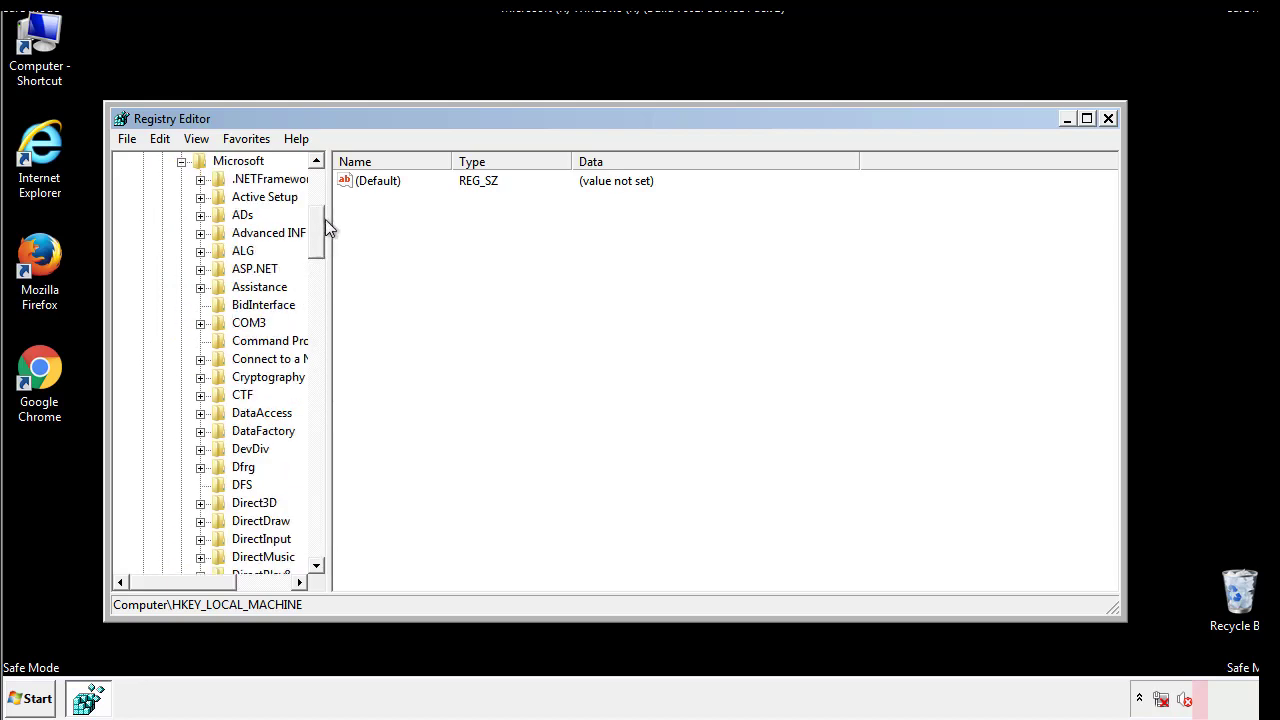
{"action": "mouse_move", "coordinate": [317, 251]}
{"action": "left_mouse_down"}
{"action": "mouse_move", "coordinate": [318, 522]}
{"action": "mouse_move", "coordinate": [318, 511]}
{"action": "left_mouse_up"}
{"action": "left_click", "coordinate": [200, 305]}
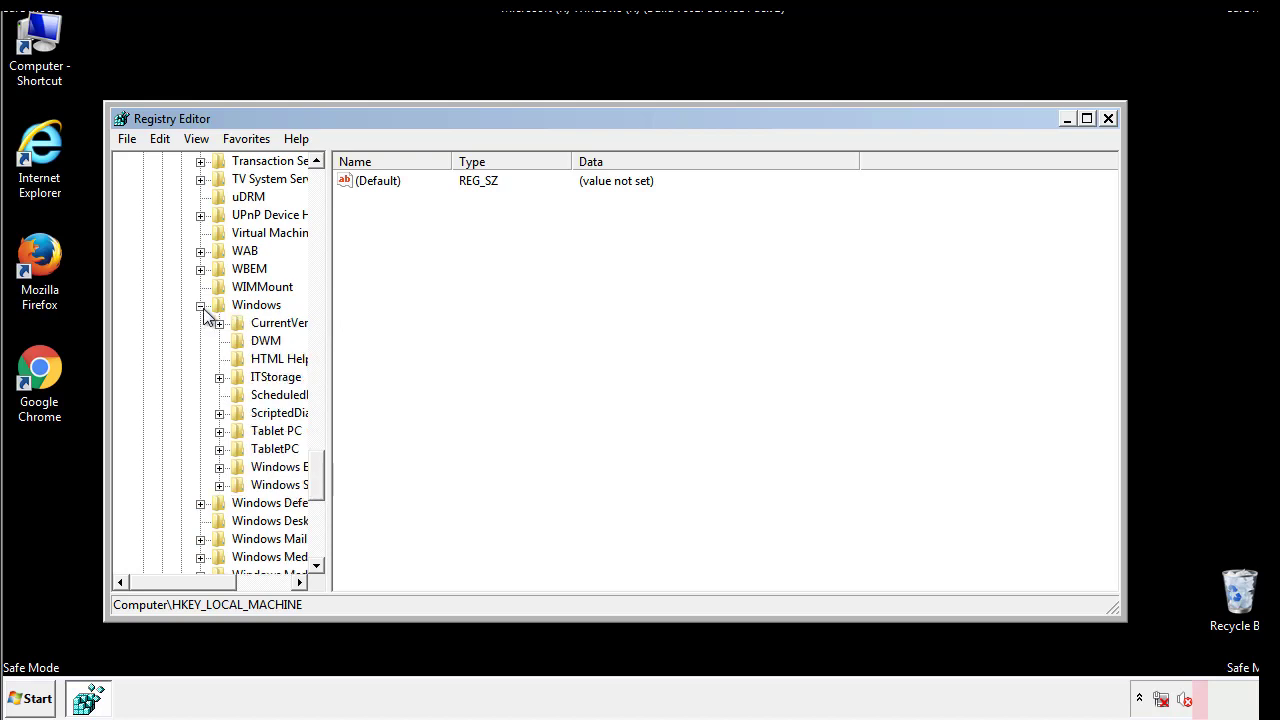
{"action": "left_click_drag", "start_coordinate": [176, 582], "coordinate": [207, 587]}
{"action": "left_click", "coordinate": [164, 323]}
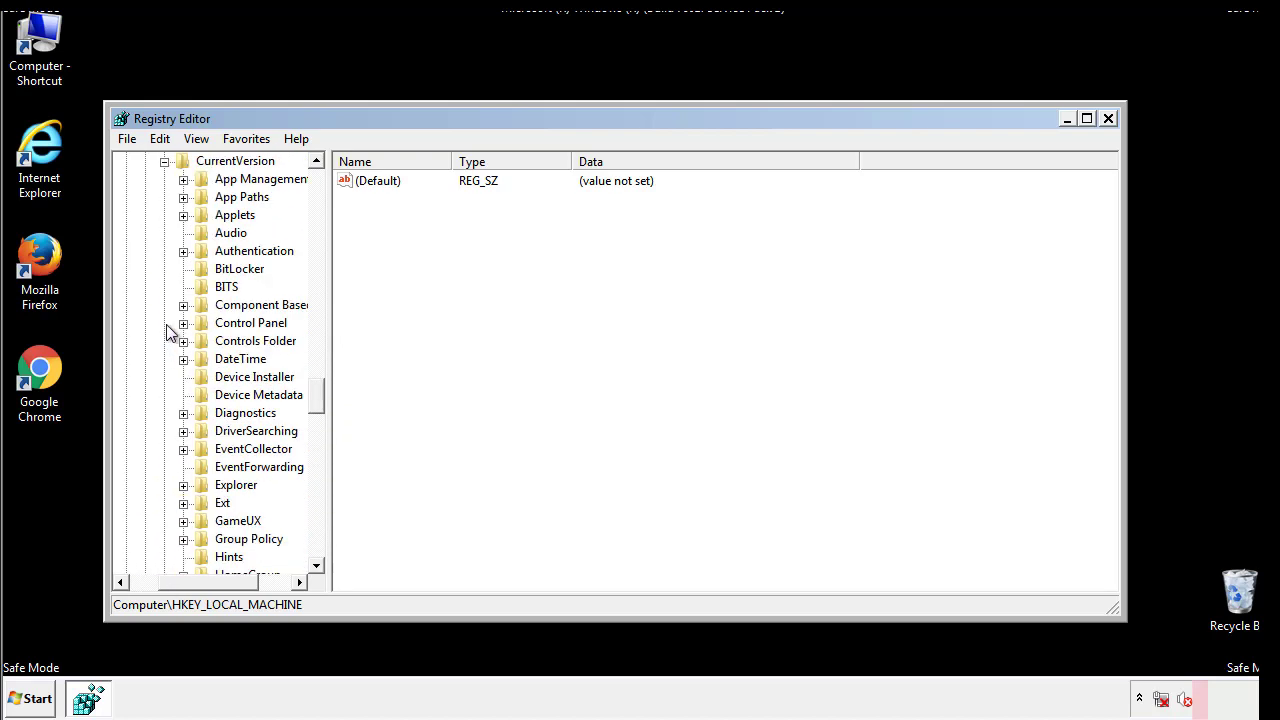
{"action": "left_click_drag", "start_coordinate": [325, 395], "coordinate": [317, 463]}
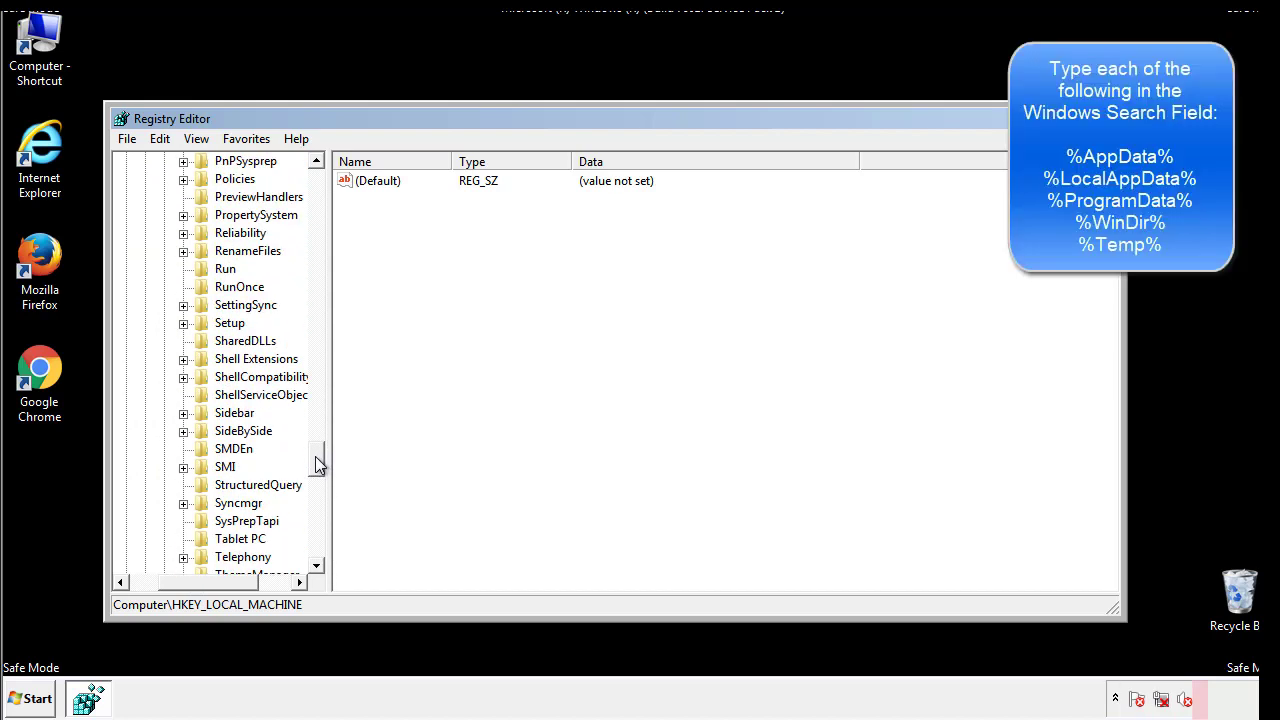
{"action": "left_click", "coordinate": [208, 270]}
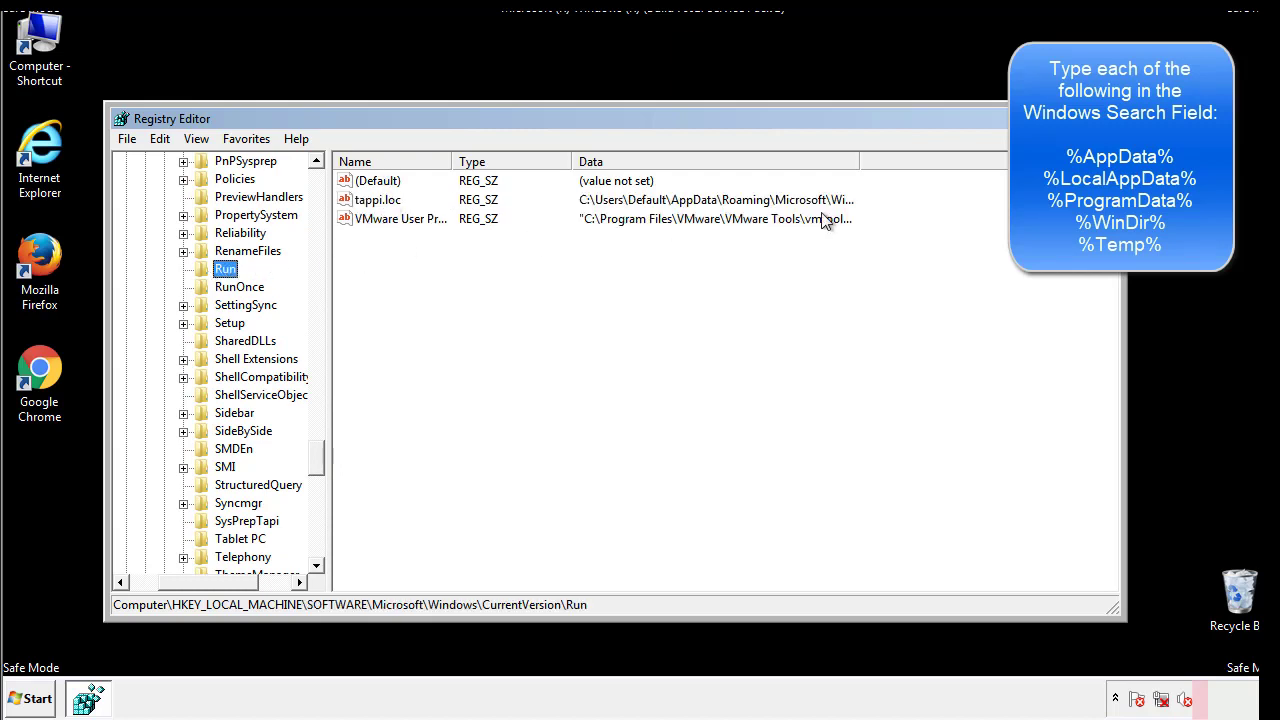
Delete the tappi.loc value from the Run key
{"action": "left_click", "coordinate": [379, 206]}
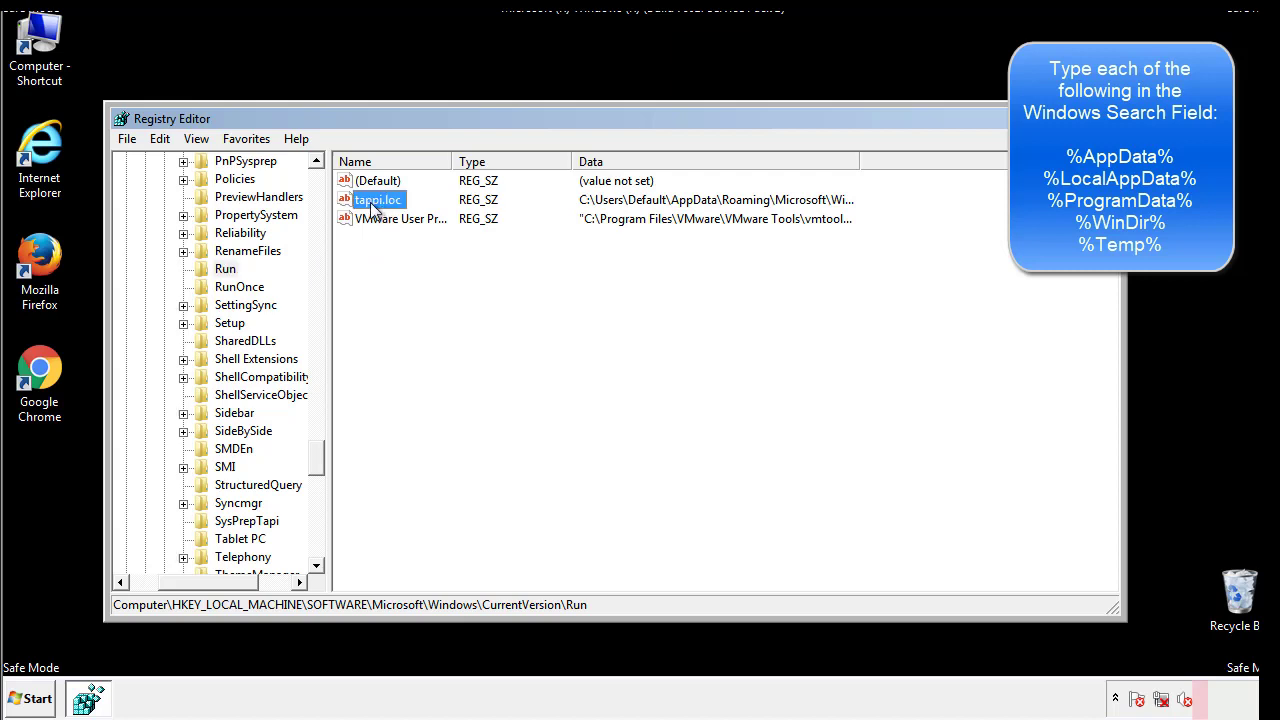
{"action": "right_click", "coordinate": [370, 204]}
{"action": "left_click", "coordinate": [400, 261]}
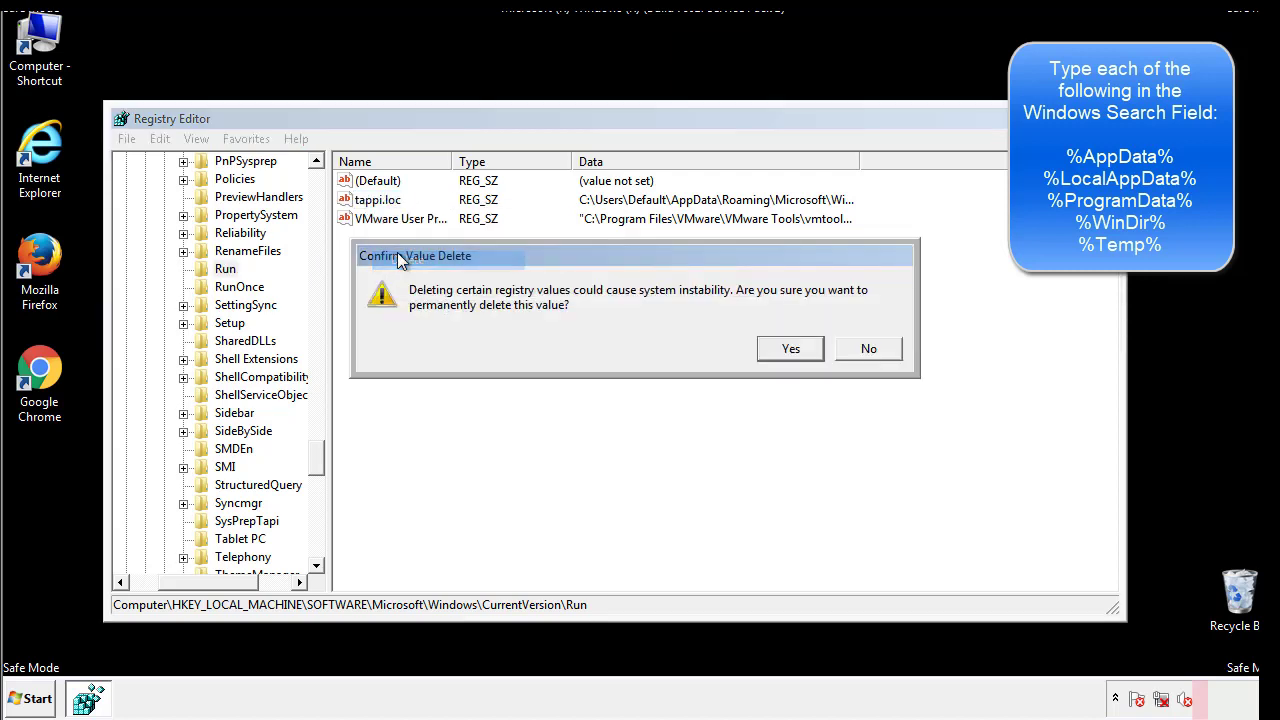
{"action": "left_click", "coordinate": [778, 350]}
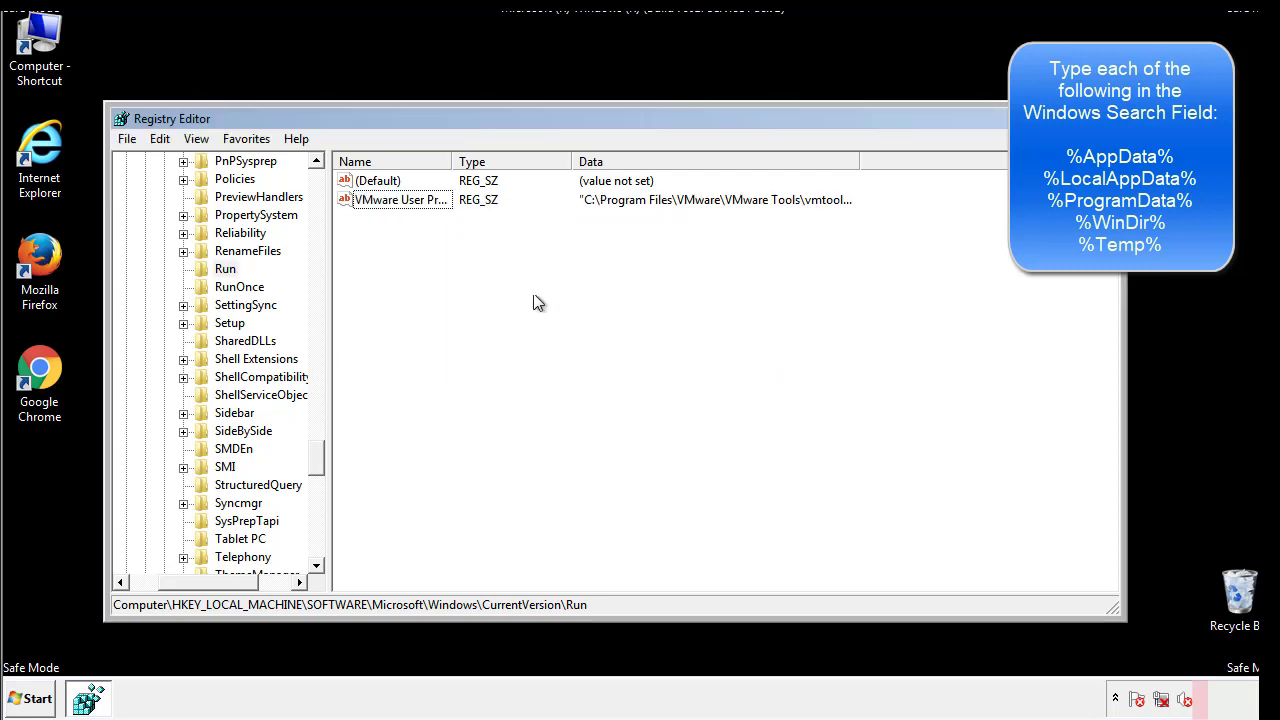
Collapse HKLM and expand HKCU down to Software\Microsoft\Windows\CurrentVersion
{"action": "left_click_drag", "start_coordinate": [318, 455], "coordinate": [318, 548]}
{"action": "left_click_drag", "start_coordinate": [240, 572], "coordinate": [155, 595]}
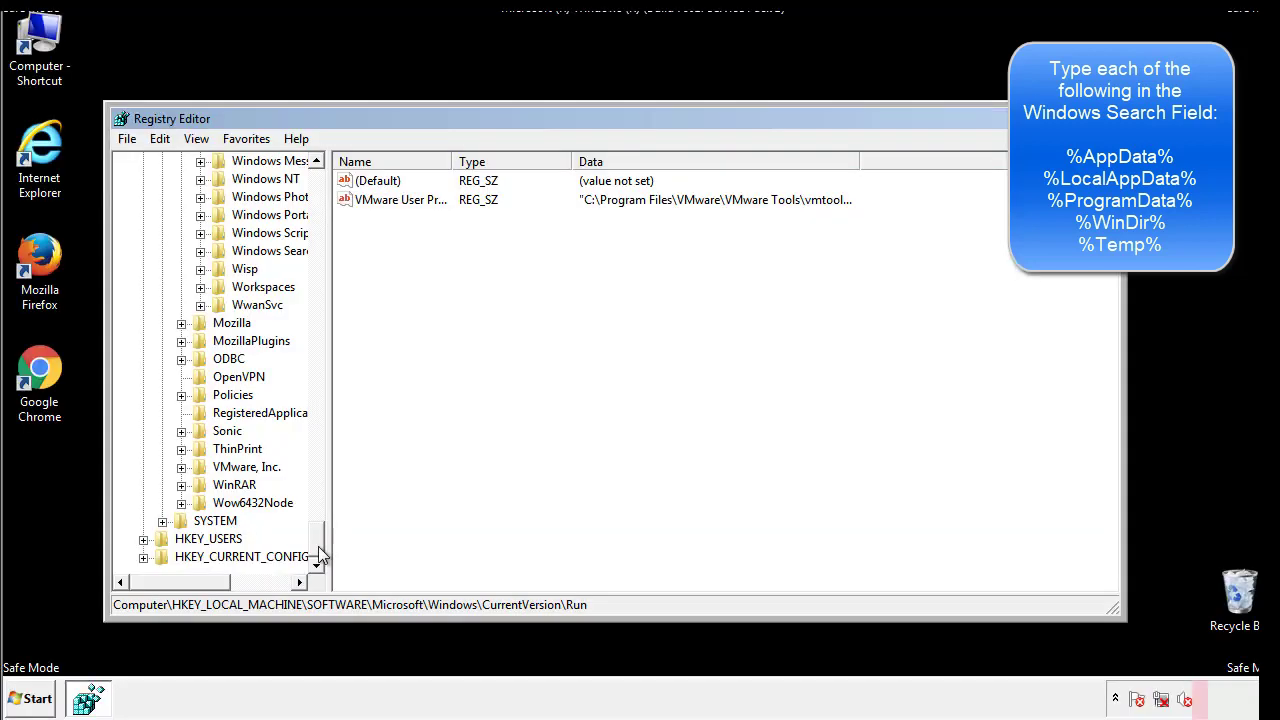
{"action": "left_click_drag", "start_coordinate": [320, 555], "coordinate": [326, 190]}
{"action": "left_click", "coordinate": [143, 215]}
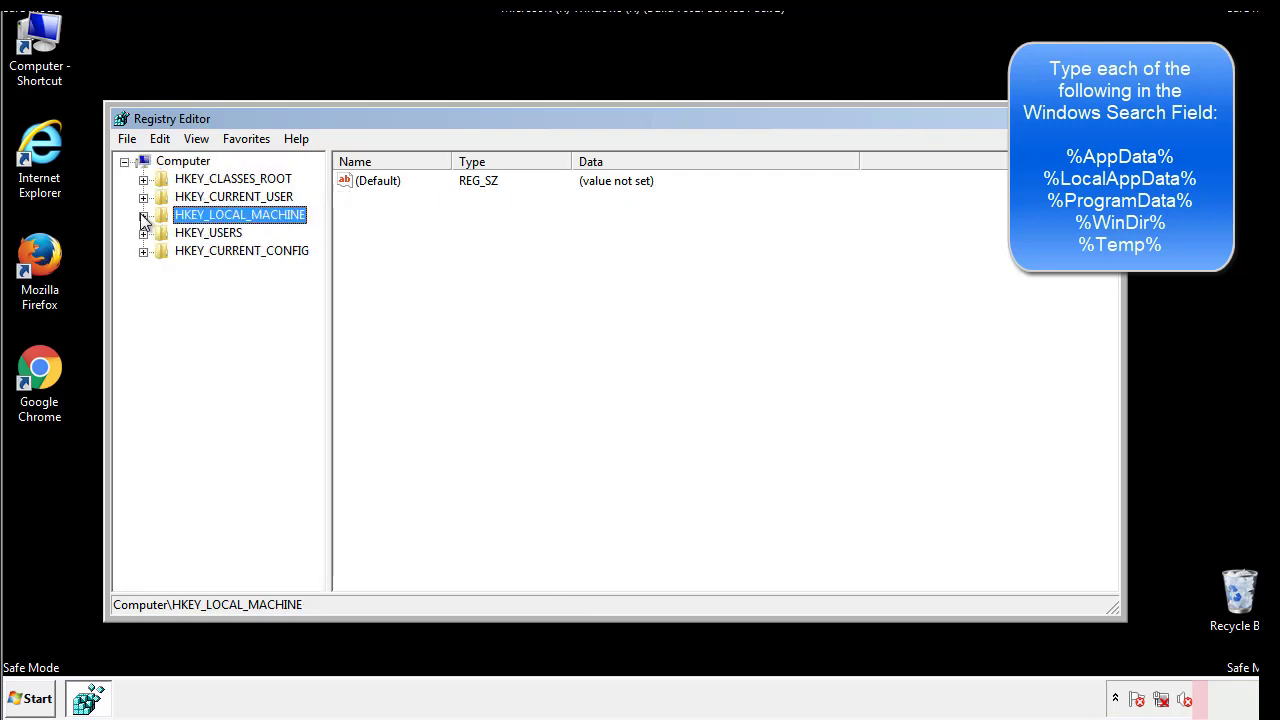
{"action": "left_click", "coordinate": [143, 197]}
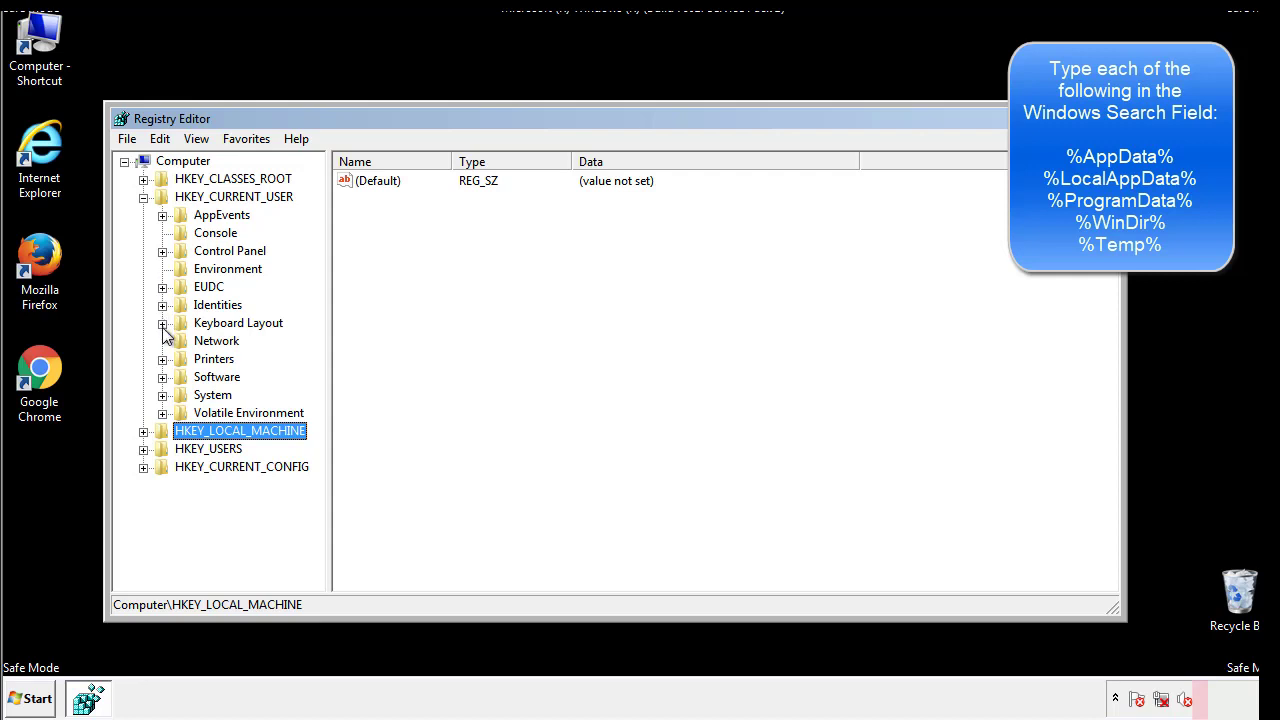
{"action": "left_click", "coordinate": [162, 377]}
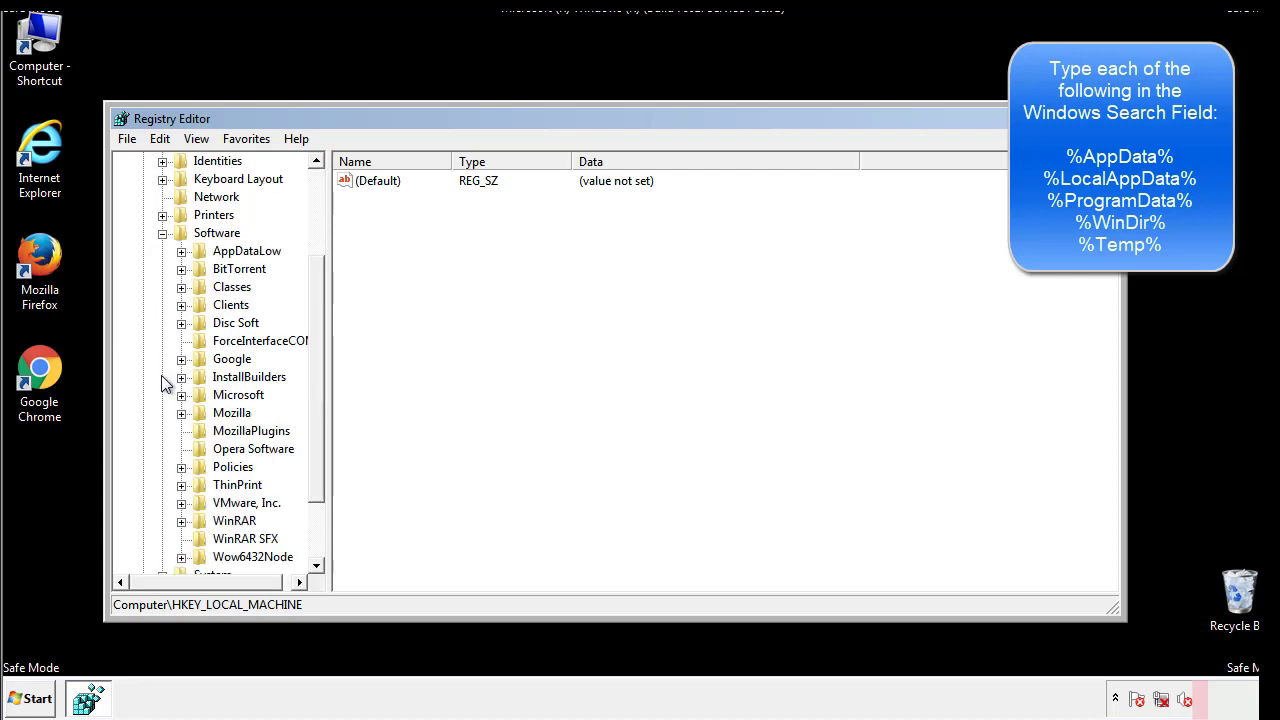
{"action": "left_click_drag", "start_coordinate": [314, 363], "coordinate": [314, 381]}
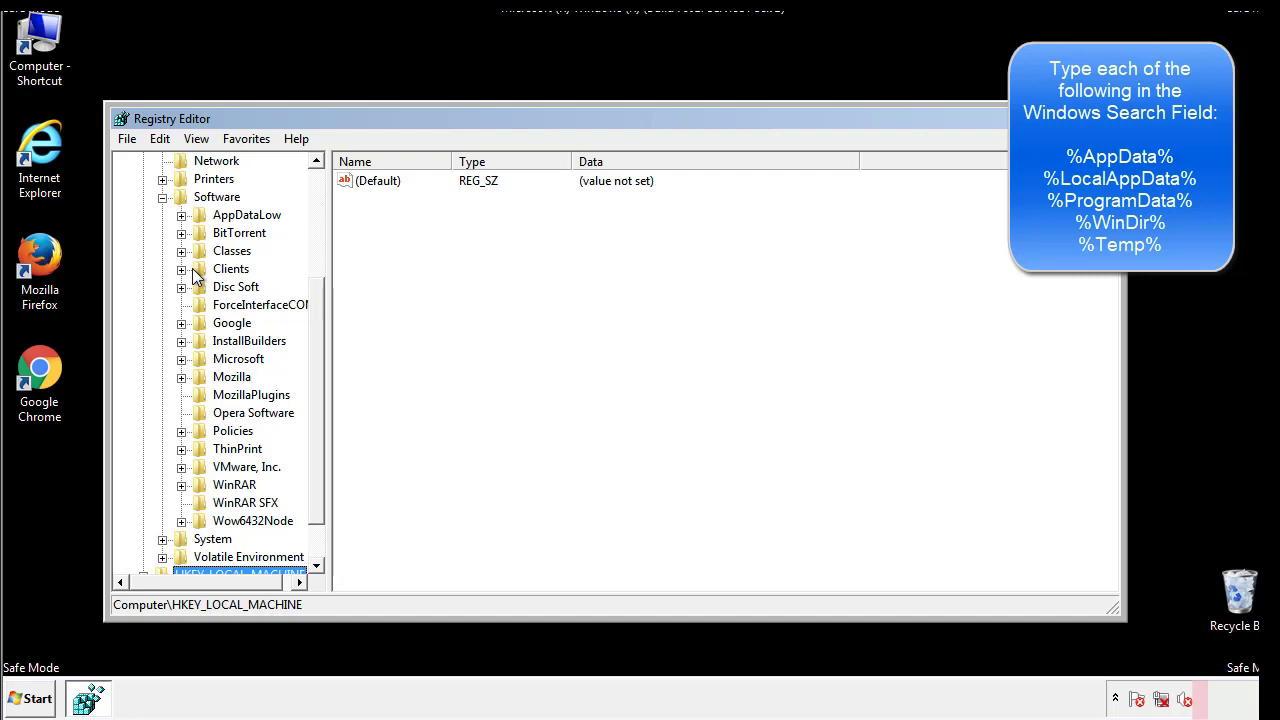
{"action": "left_click", "coordinate": [181, 359]}
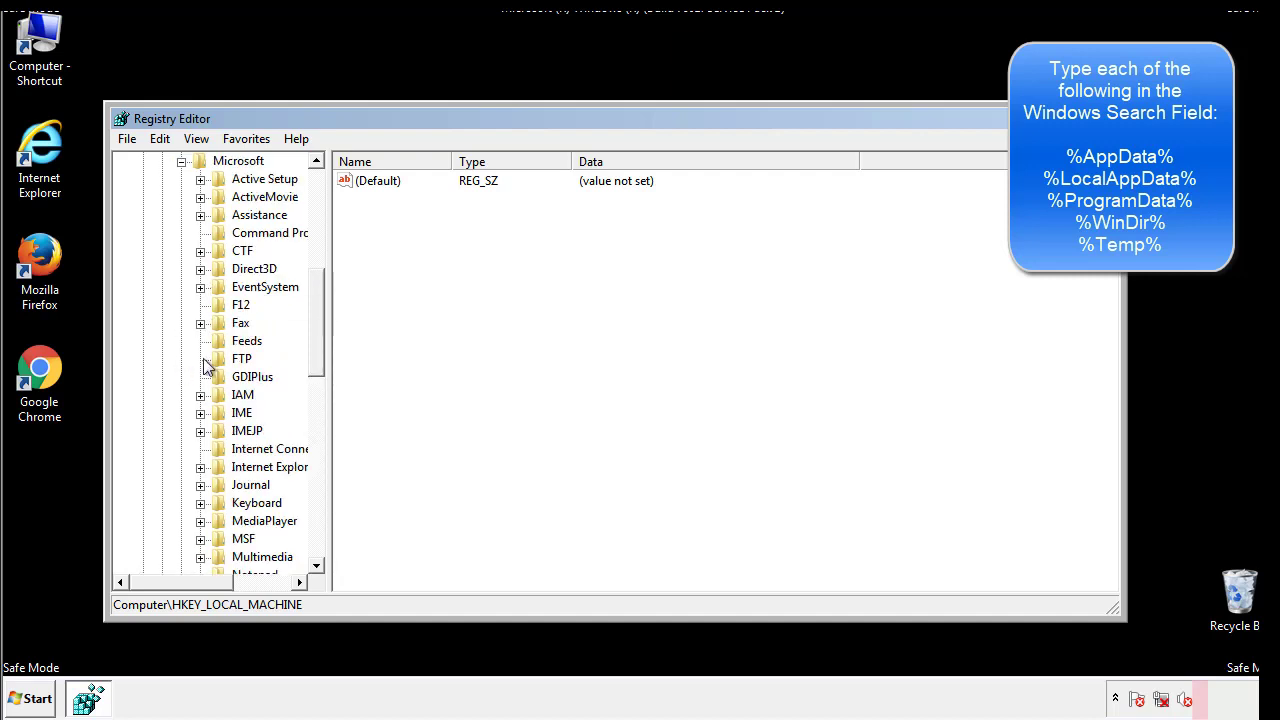
{"action": "left_click_drag", "start_coordinate": [314, 292], "coordinate": [316, 424]}
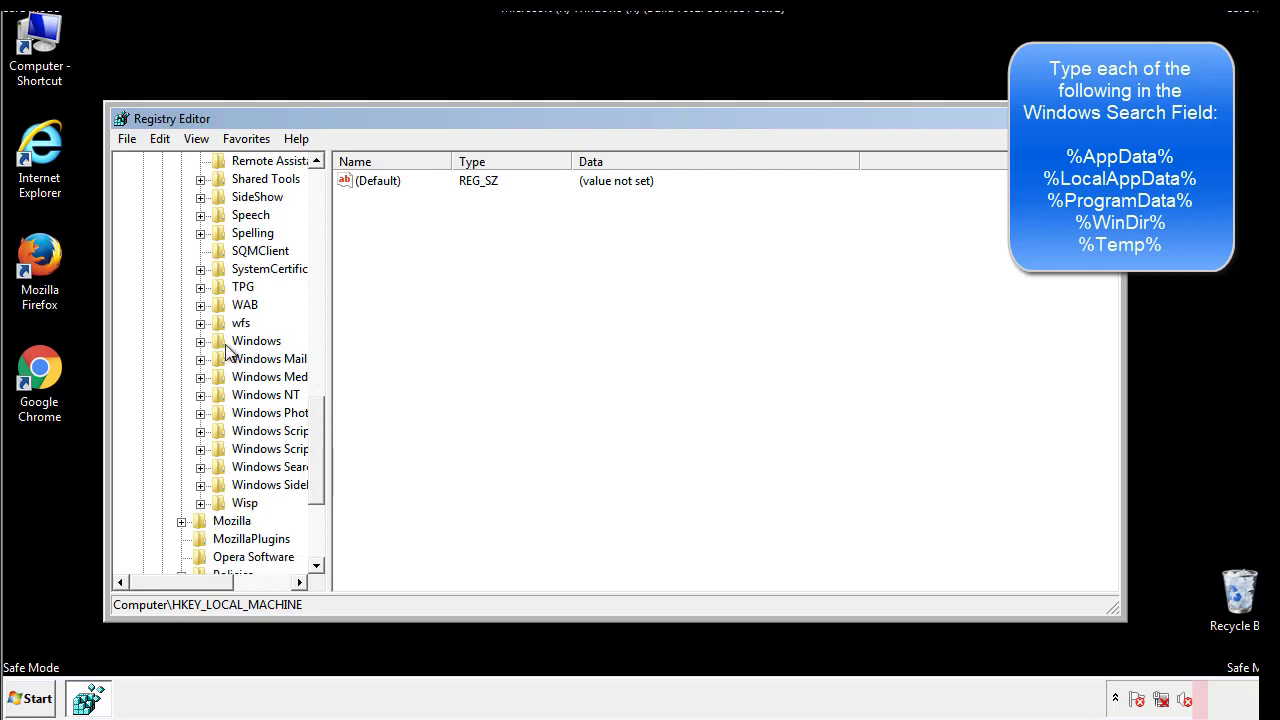
{"action": "left_click", "coordinate": [200, 341]}
{"action": "left_click", "coordinate": [219, 359]}
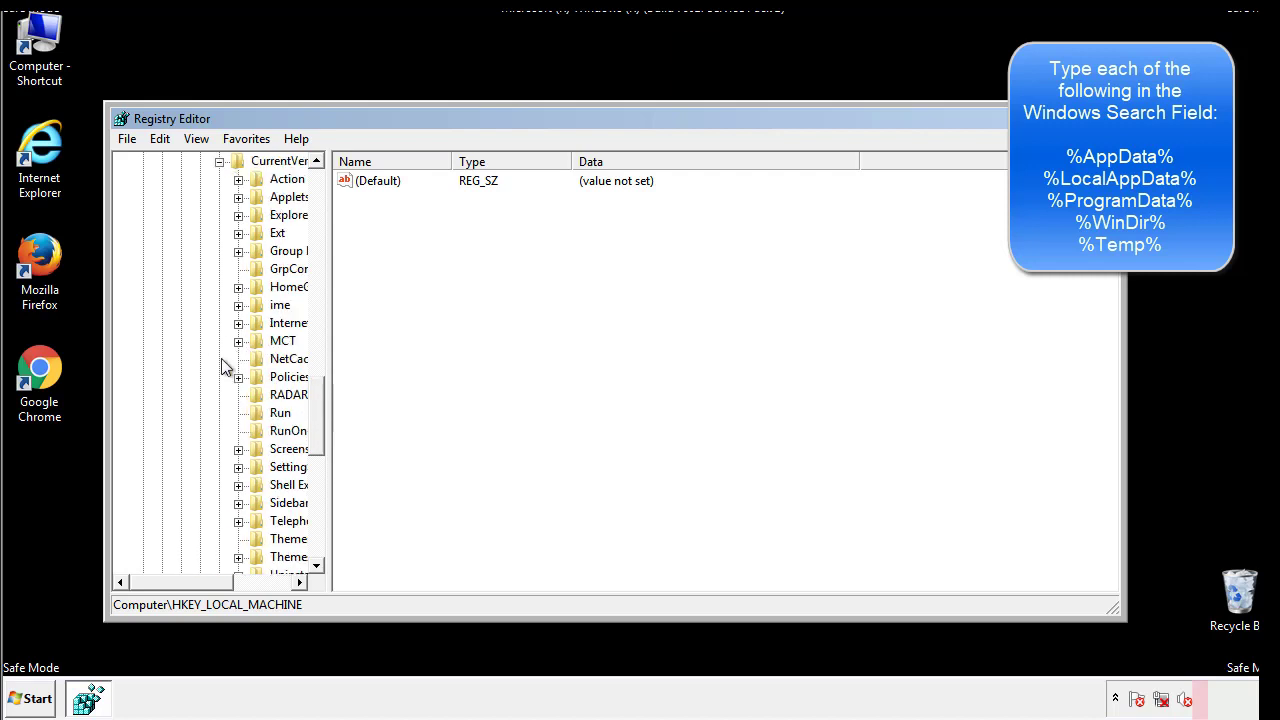
Check the HKCU Run key's values (only DAEMON Tools), then collapse Windows
{"action": "left_click_drag", "start_coordinate": [195, 587], "coordinate": [225, 582]}
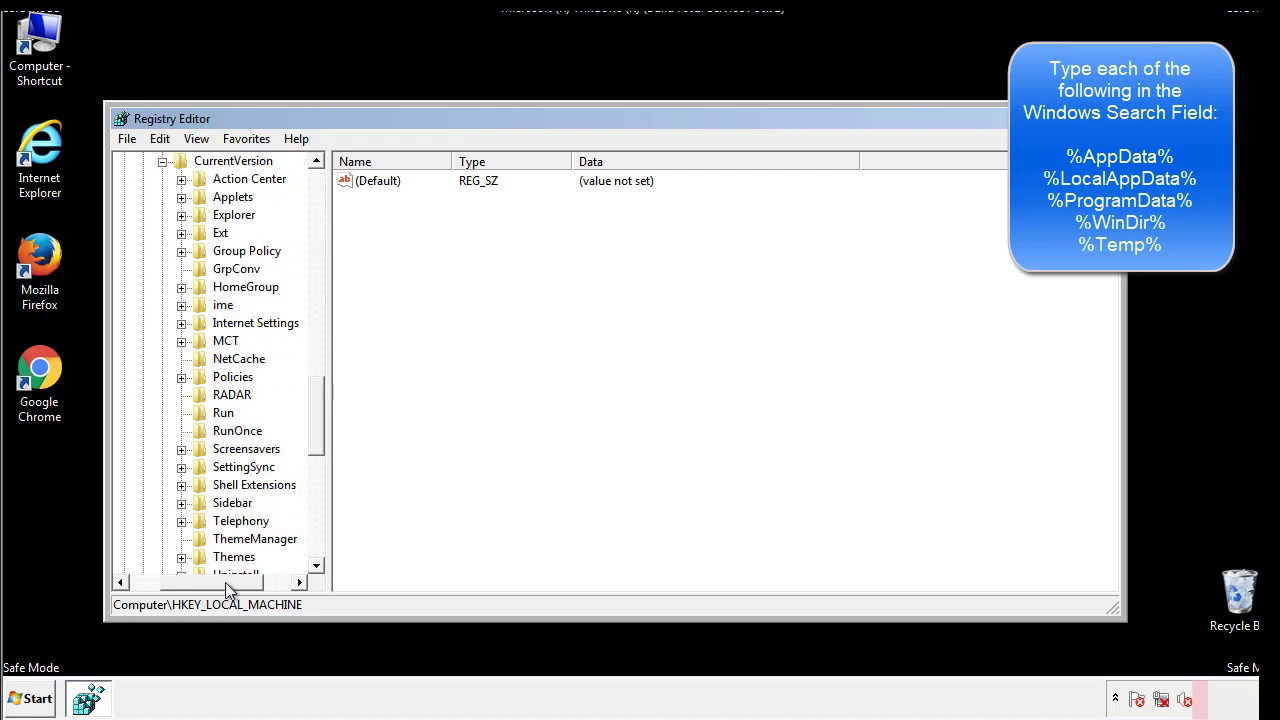
{"action": "left_click", "coordinate": [222, 412]}
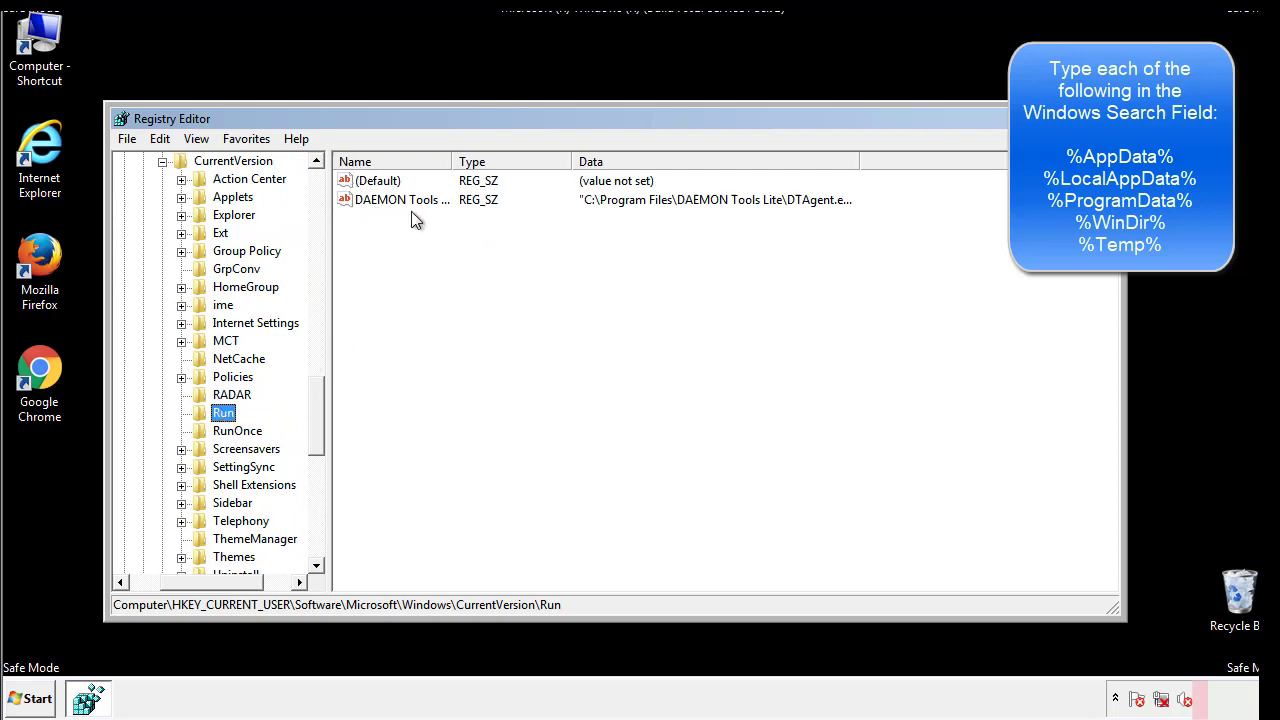
{"action": "left_click", "coordinate": [544, 229]}
{"action": "left_click_drag", "start_coordinate": [373, 290], "coordinate": [420, 226]}
{"action": "left_click_drag", "start_coordinate": [212, 579], "coordinate": [181, 581]}
{"action": "left_click_drag", "start_coordinate": [324, 437], "coordinate": [316, 418]}
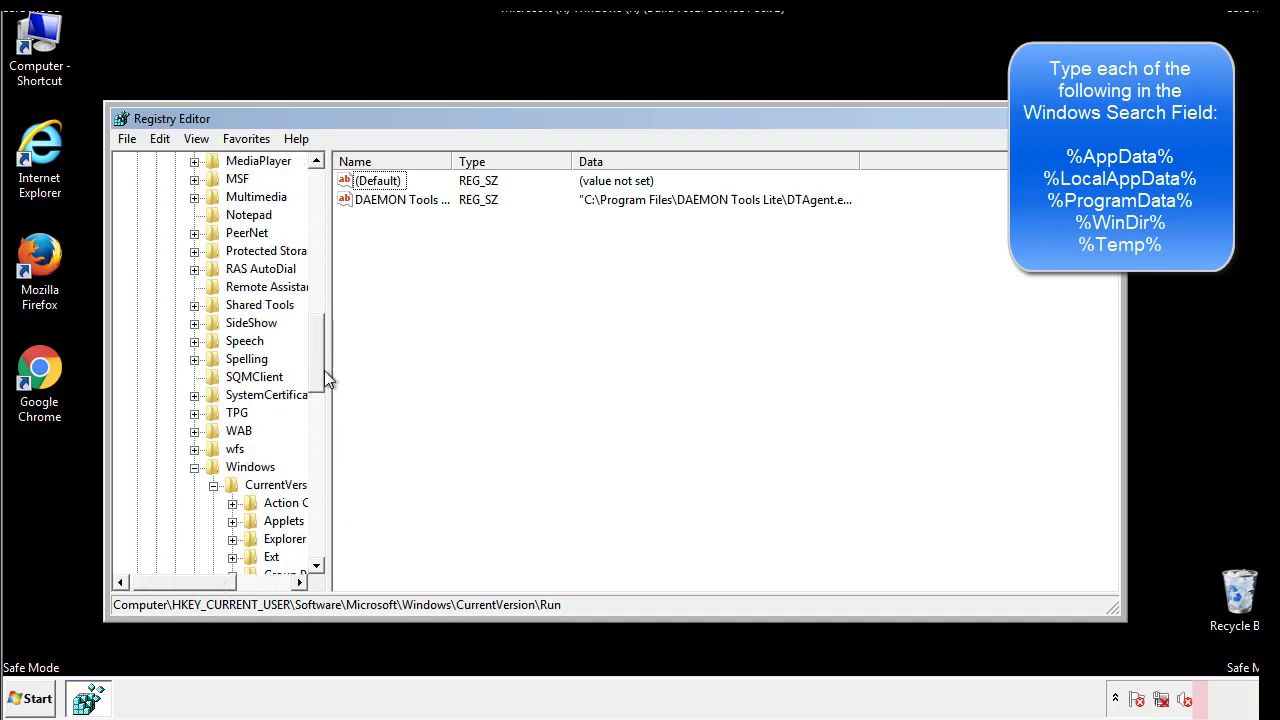
{"action": "left_click", "coordinate": [196, 468]}
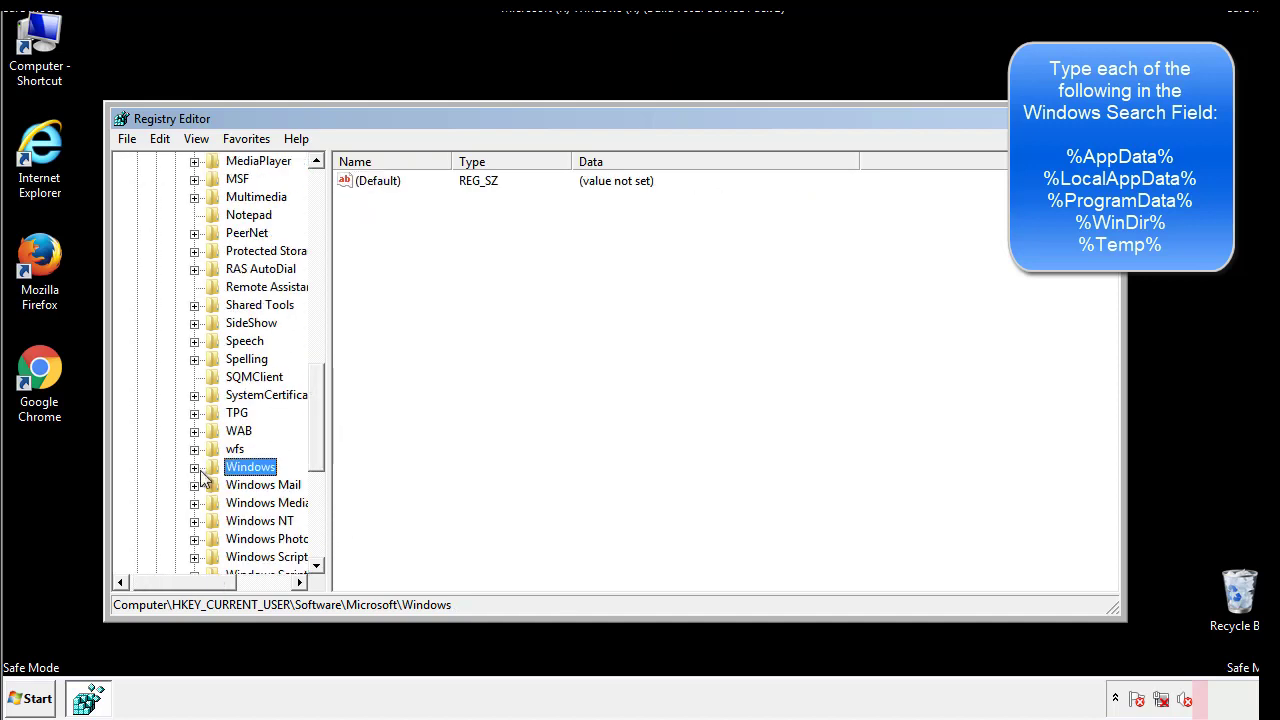
Search the registry for %temp% with Edit > Find
{"action": "left_click_drag", "start_coordinate": [321, 445], "coordinate": [322, 247]}
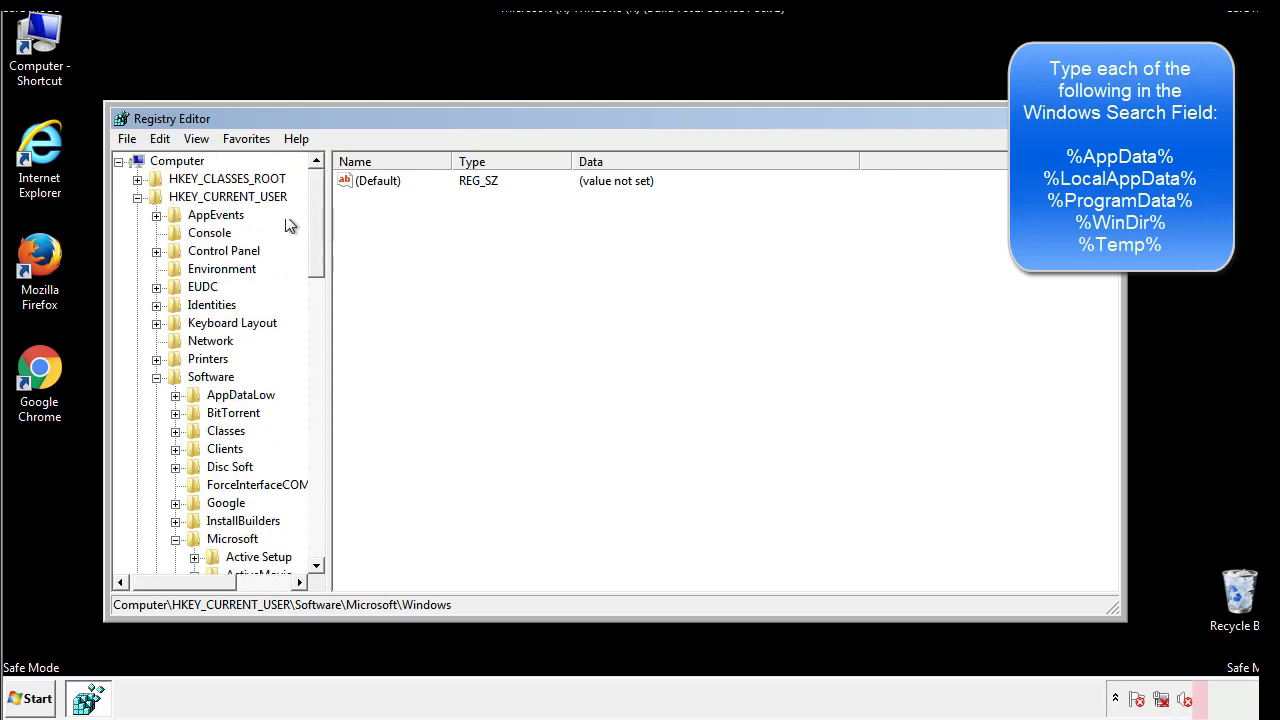
{"action": "left_click", "coordinate": [163, 139]}
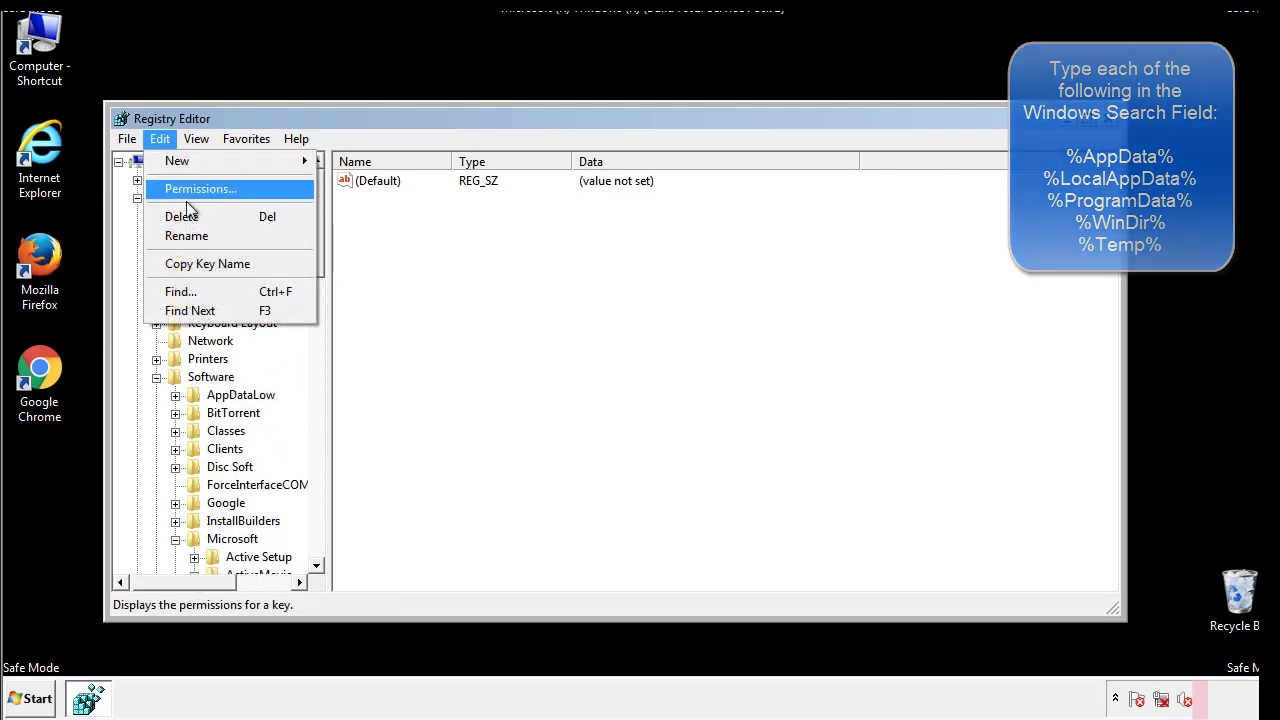
{"action": "left_click", "coordinate": [165, 292]}
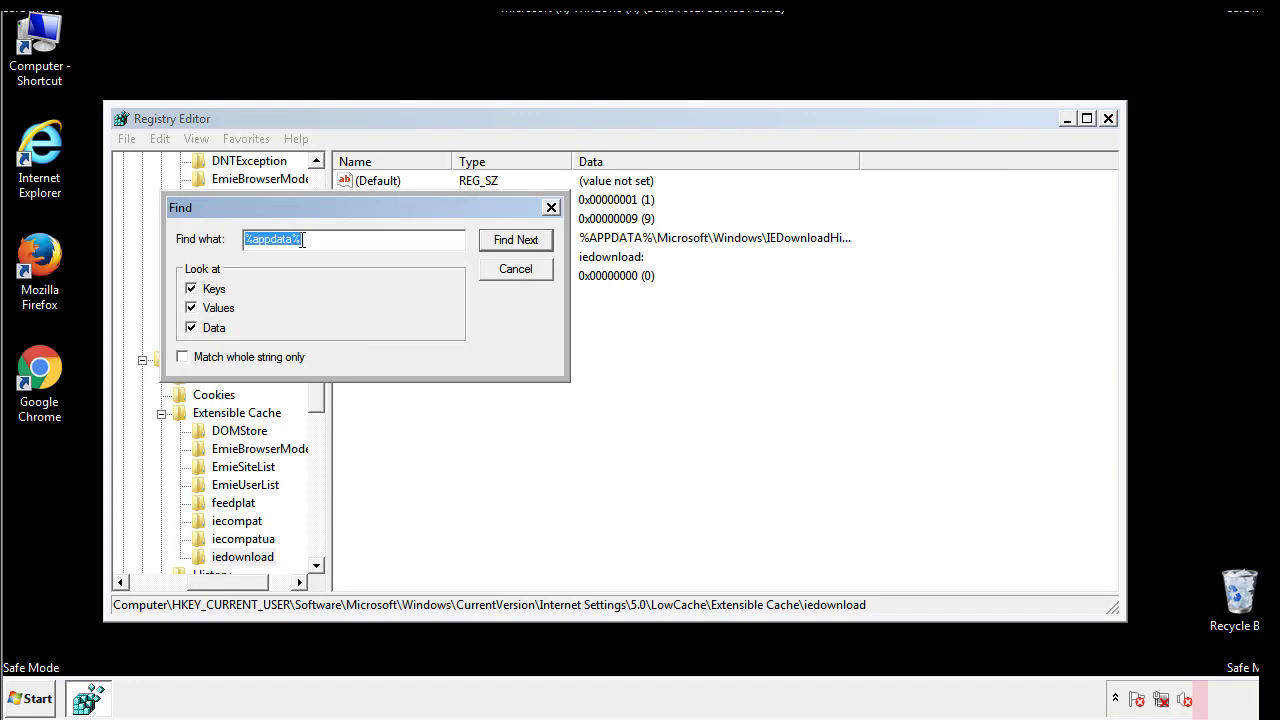
{"action": "type", "text": "%temp%"}
{"action": "key", "text": "Return"}
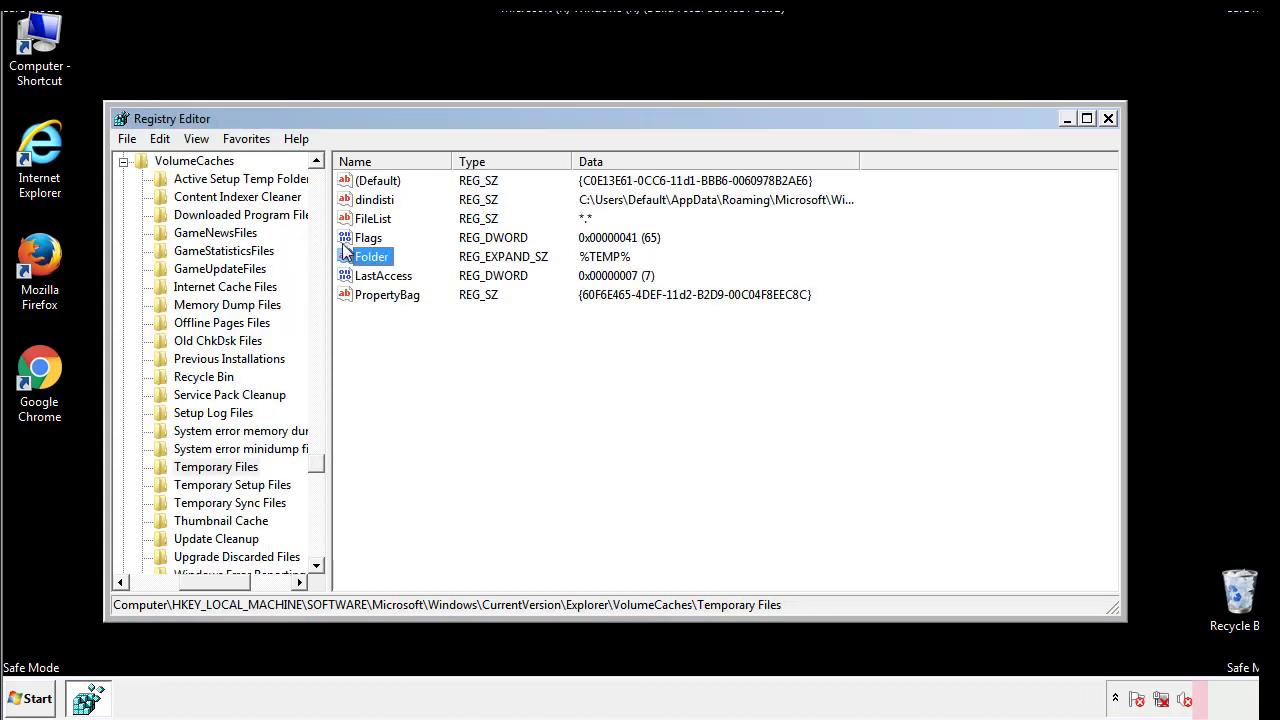
Delete all values in the Temporary Files key, including dindisti
{"action": "left_click", "coordinate": [515, 338]}
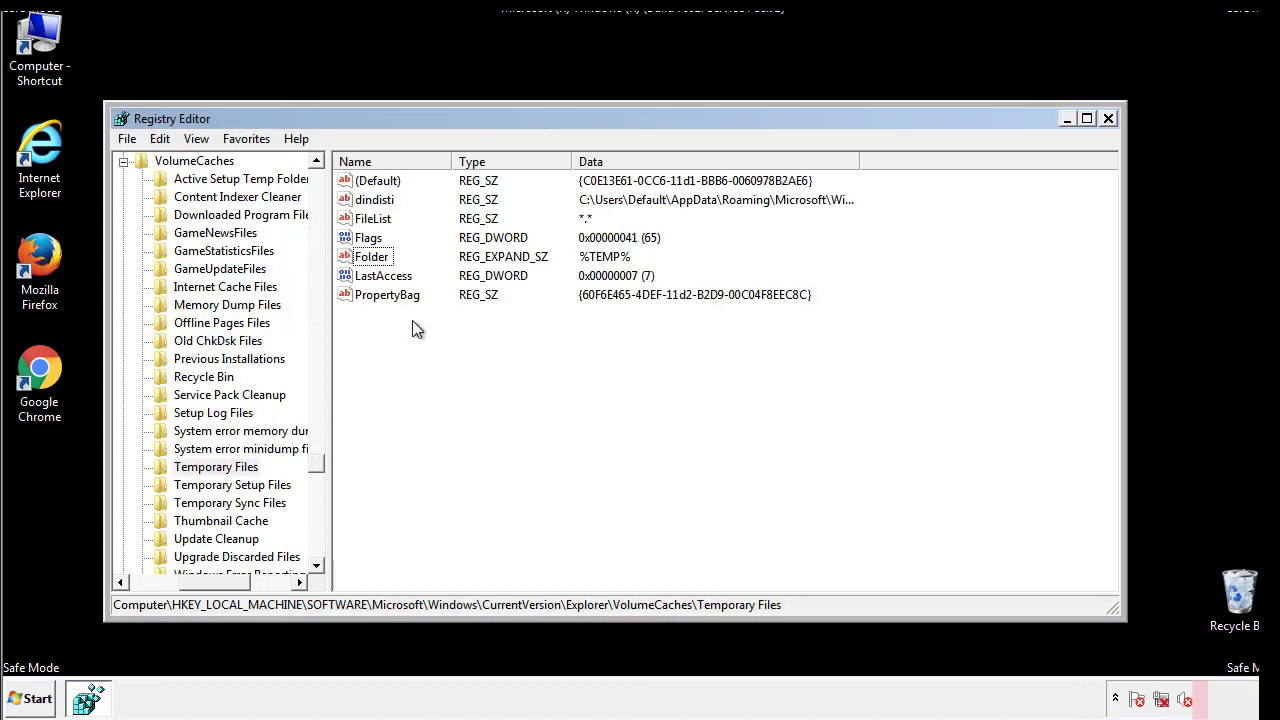
{"action": "left_click_drag", "start_coordinate": [414, 329], "coordinate": [363, 185]}
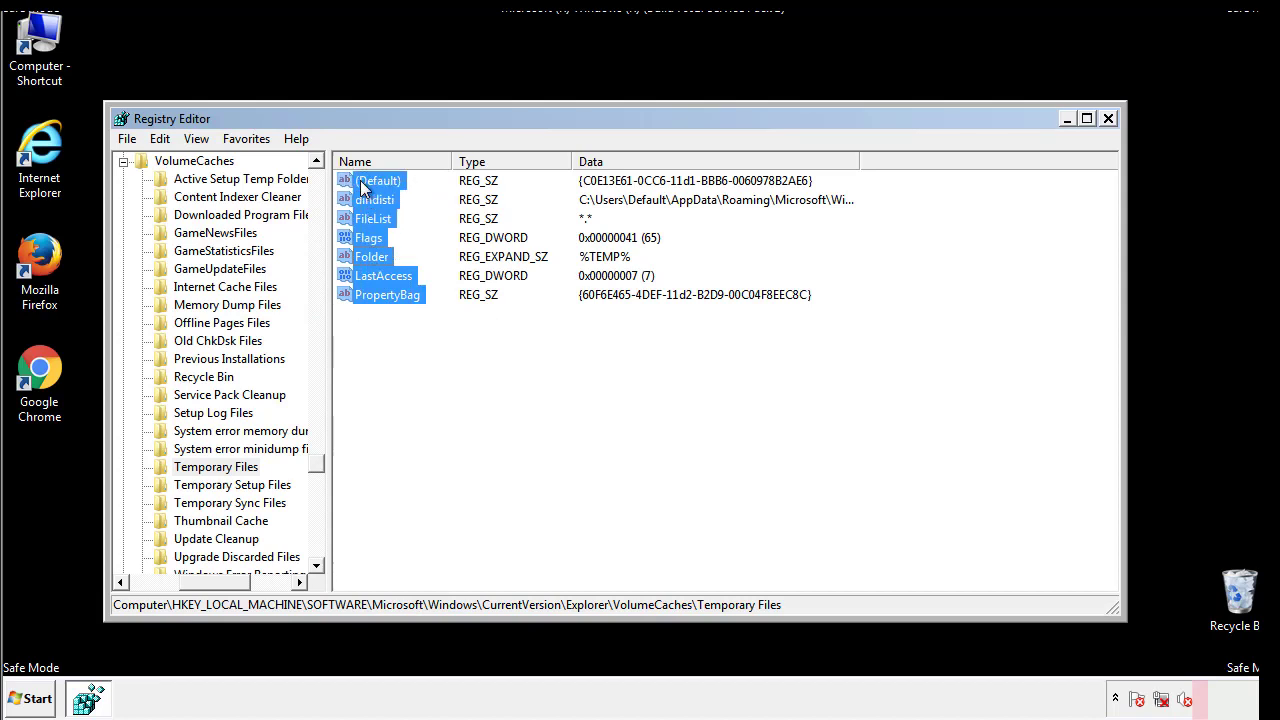
{"action": "right_click", "coordinate": [363, 188]}
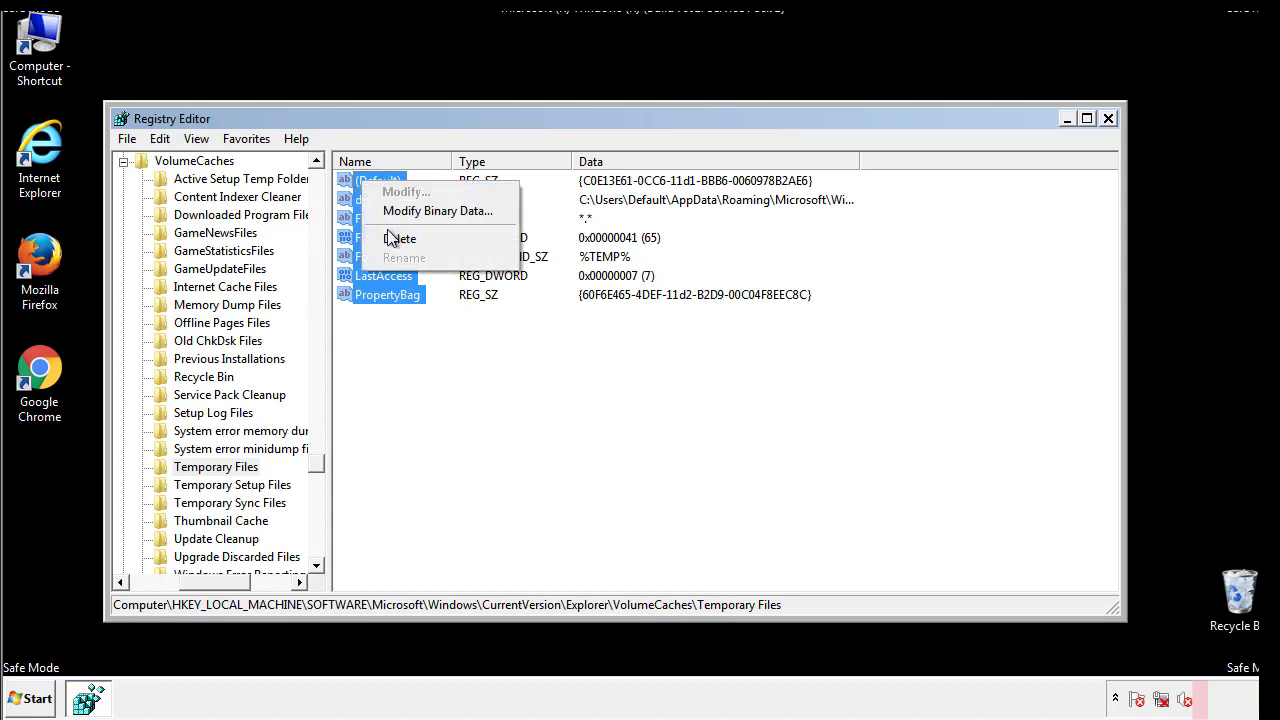
{"action": "left_click", "coordinate": [390, 241]}
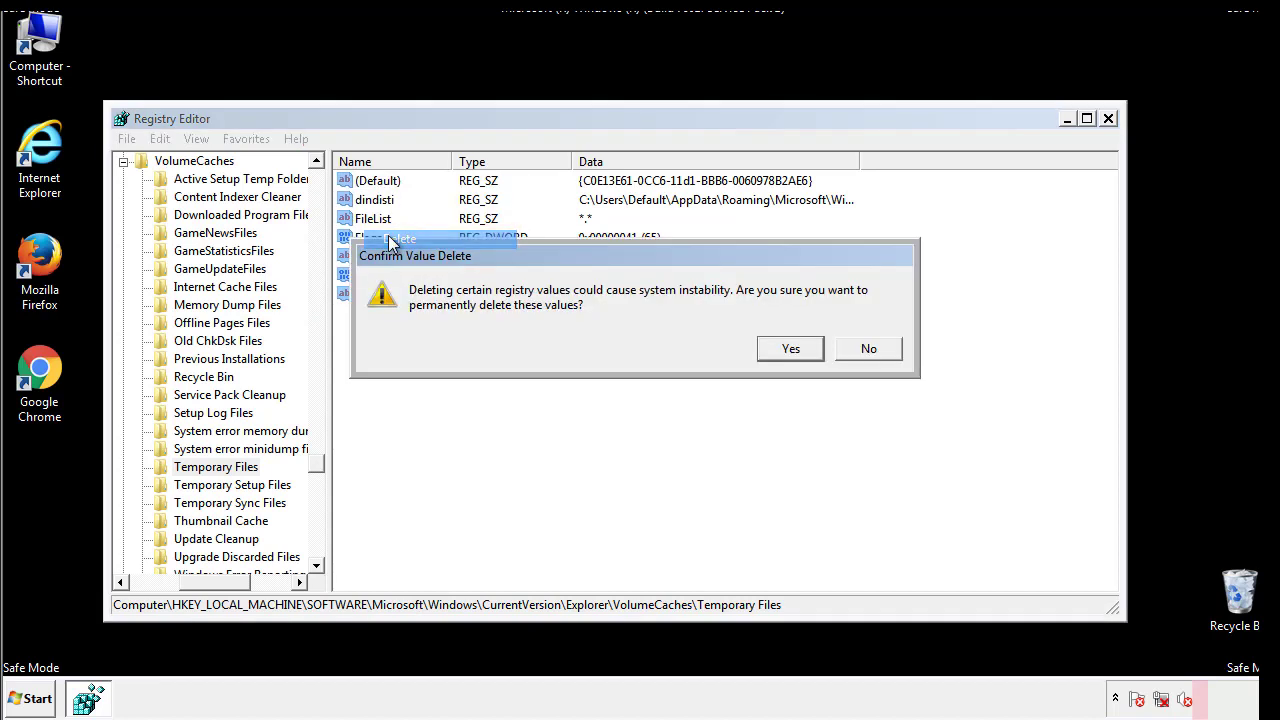
{"action": "left_click", "coordinate": [808, 348]}
{"action": "left_click", "coordinate": [446, 246]}
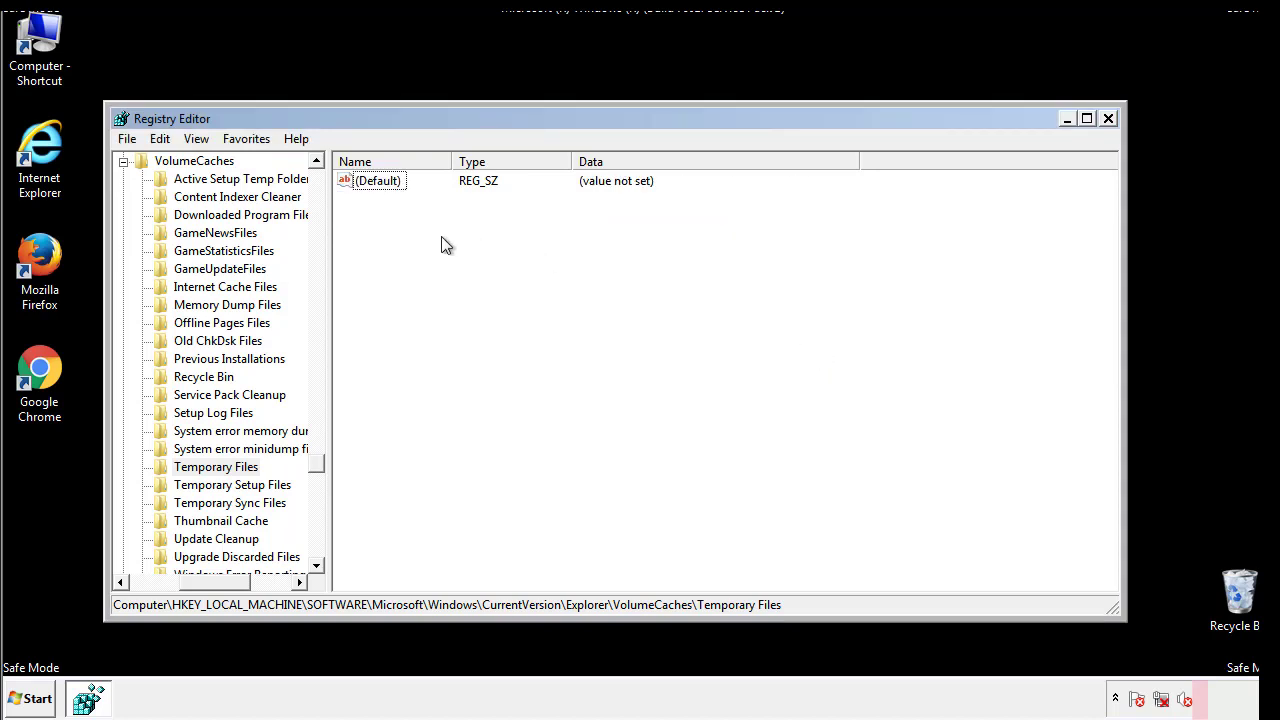
Close Registry Editor and launch msconfig from the Start search
{"action": "left_click", "coordinate": [1109, 119]}
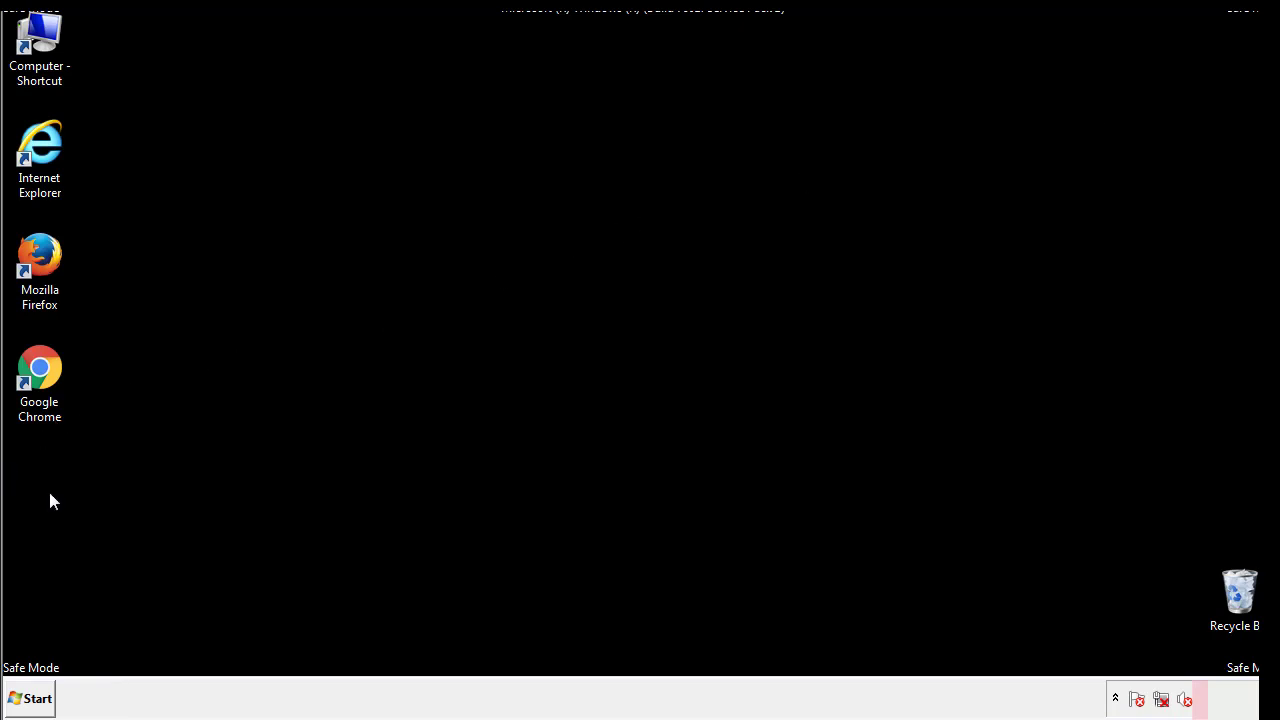
{"action": "left_click", "coordinate": [22, 702]}
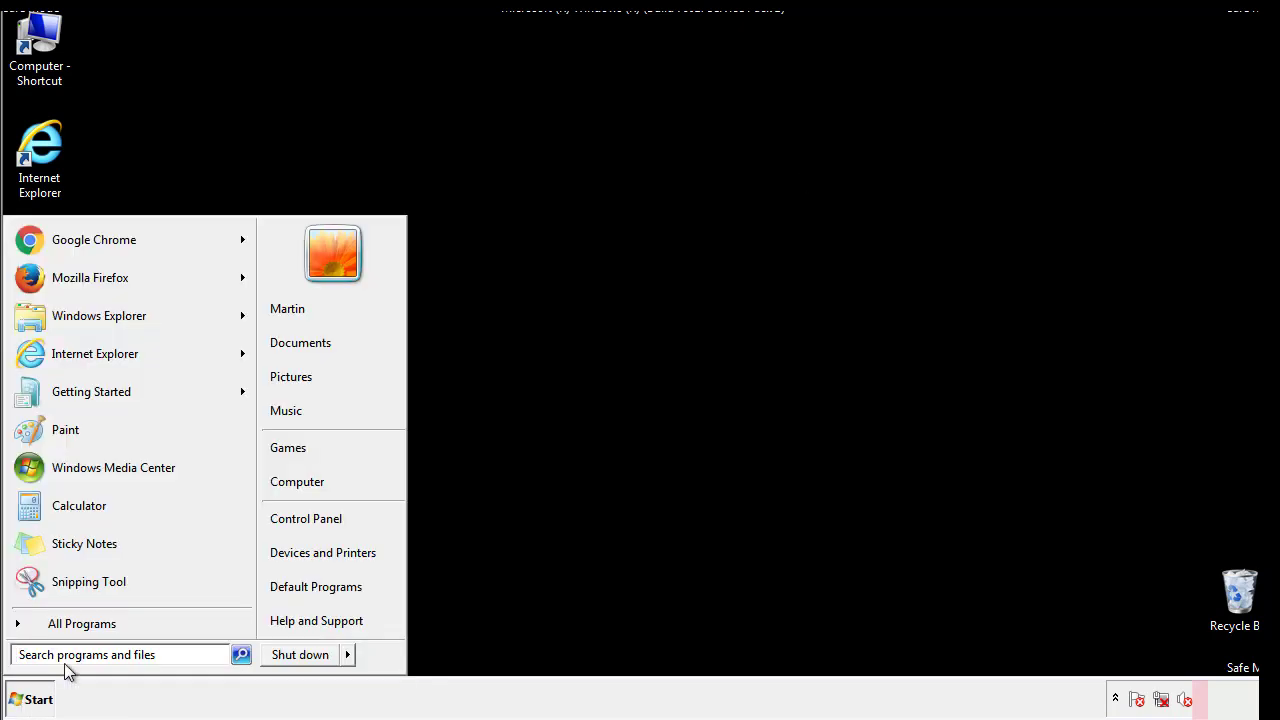
{"action": "type", "text": "mscon"}
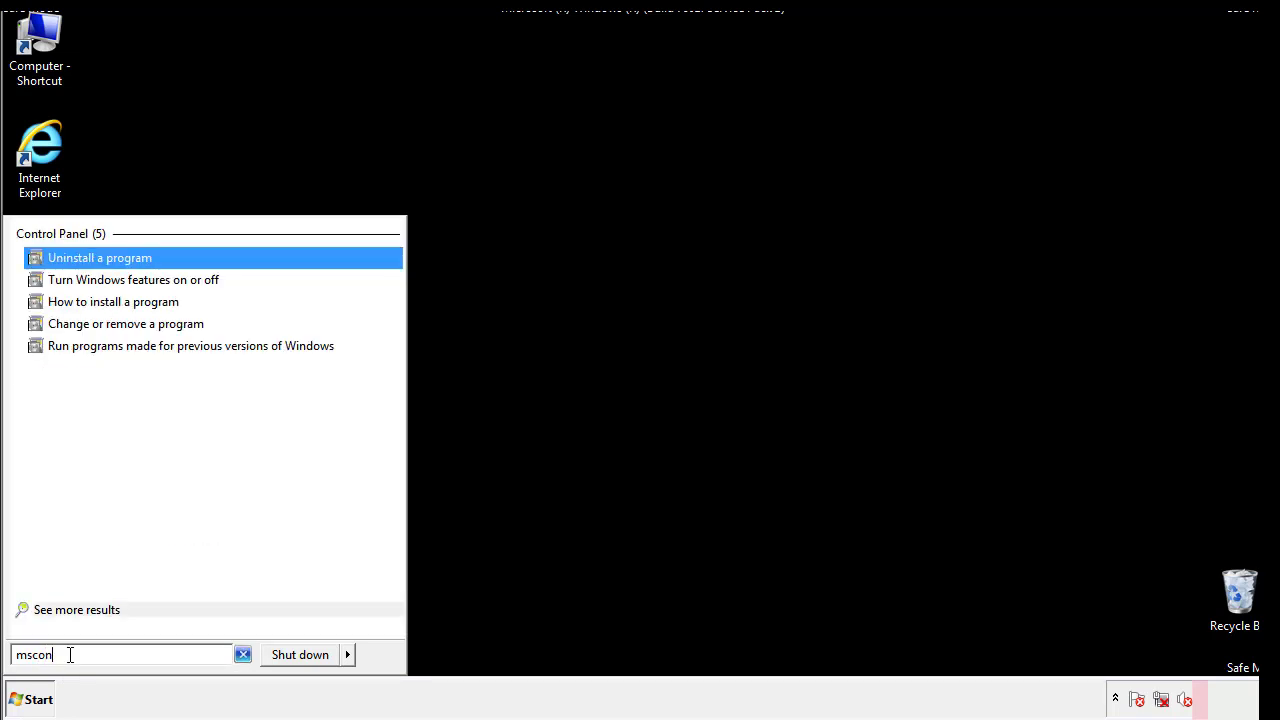
{"action": "type", "text": "fig"}
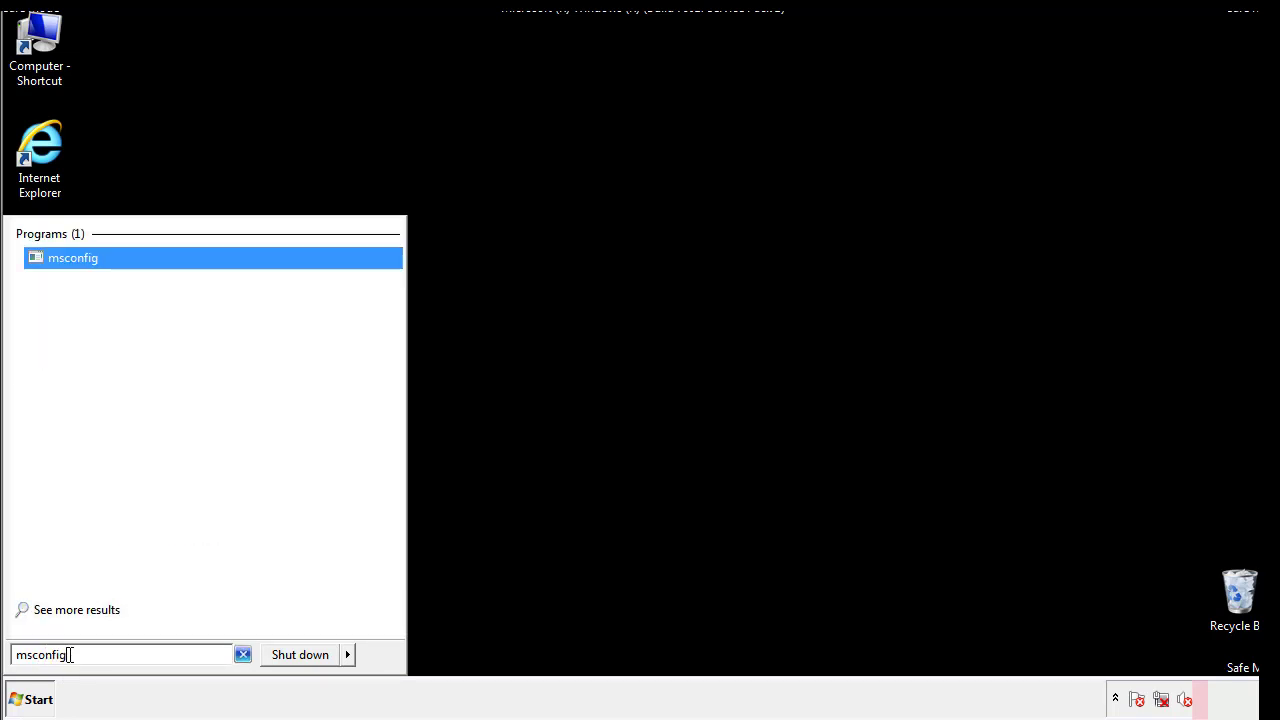
{"action": "key", "text": "Return"}
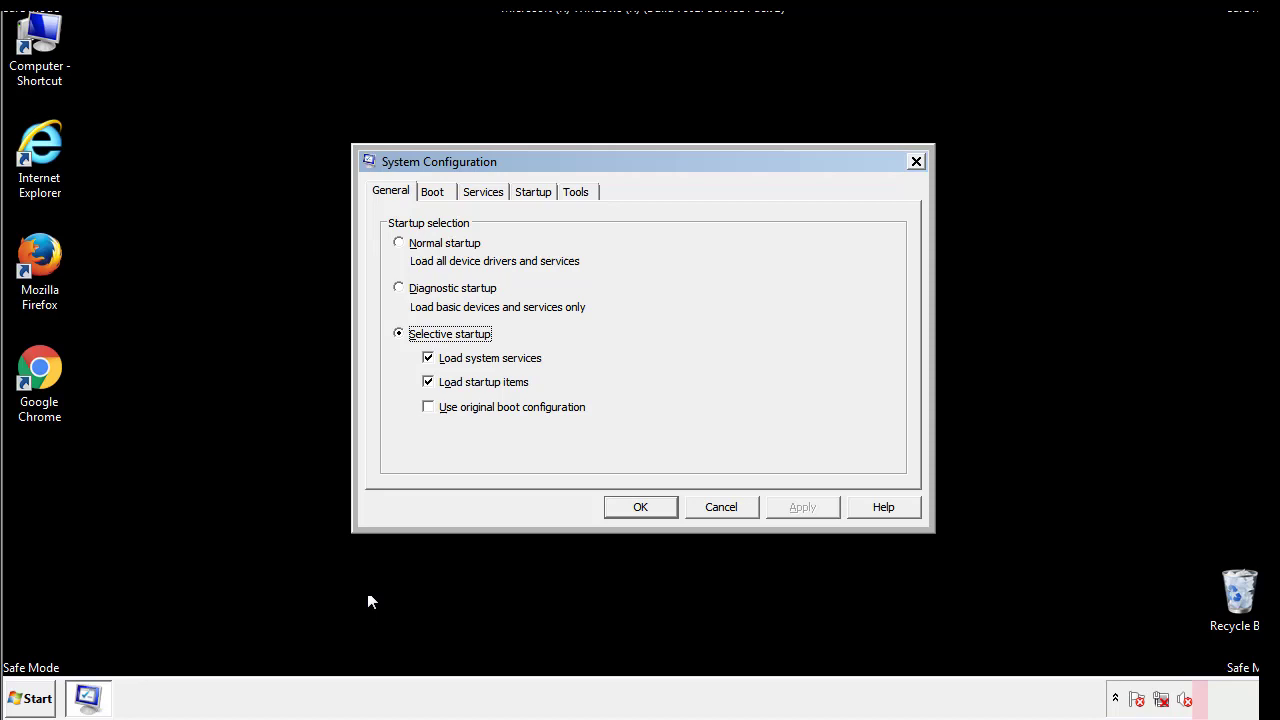
Turn off Safe boot on the Boot tab, apply it, and restart
{"action": "left_click", "coordinate": [440, 191]}
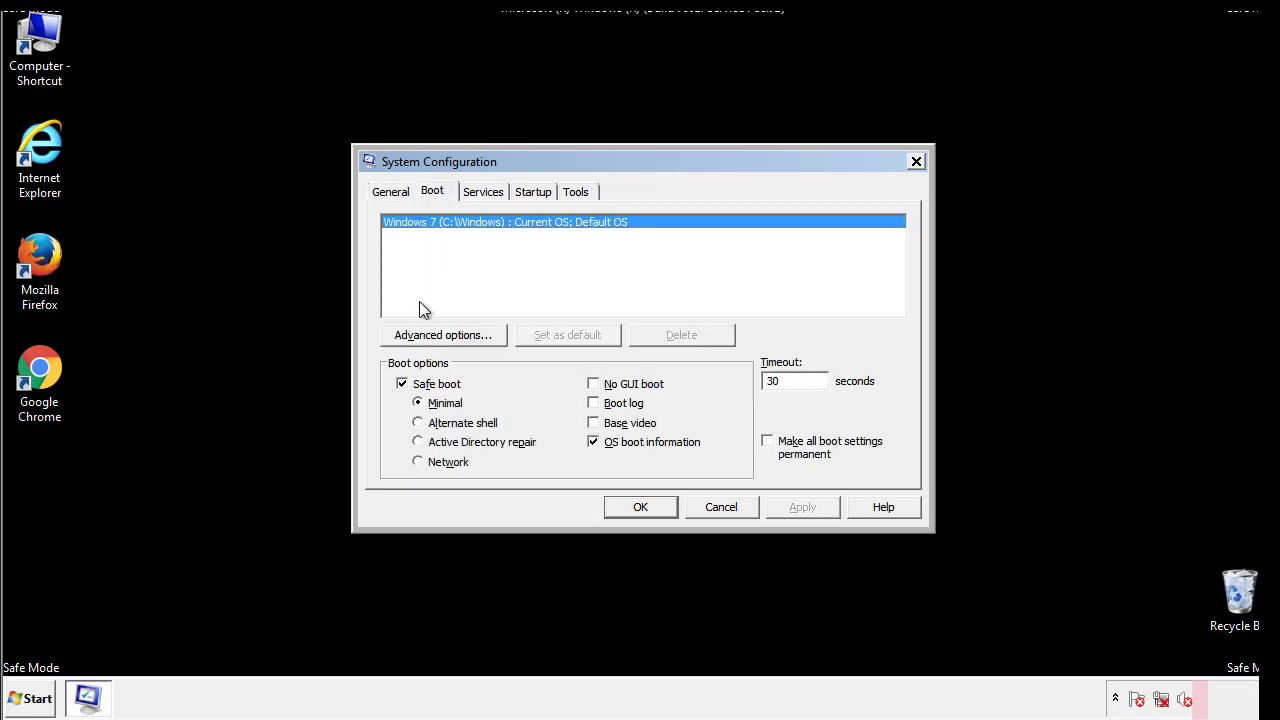
{"action": "left_click", "coordinate": [404, 385]}
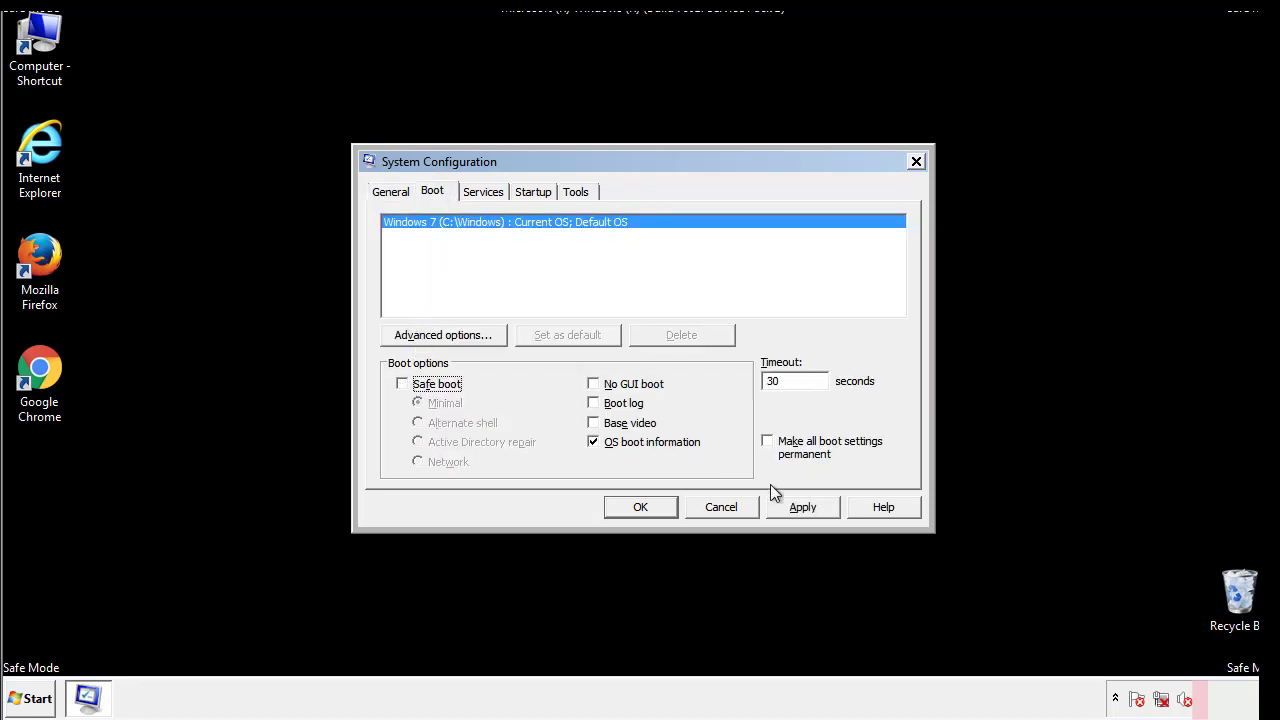
{"action": "left_click", "coordinate": [805, 507]}
{"action": "left_click", "coordinate": [638, 507]}
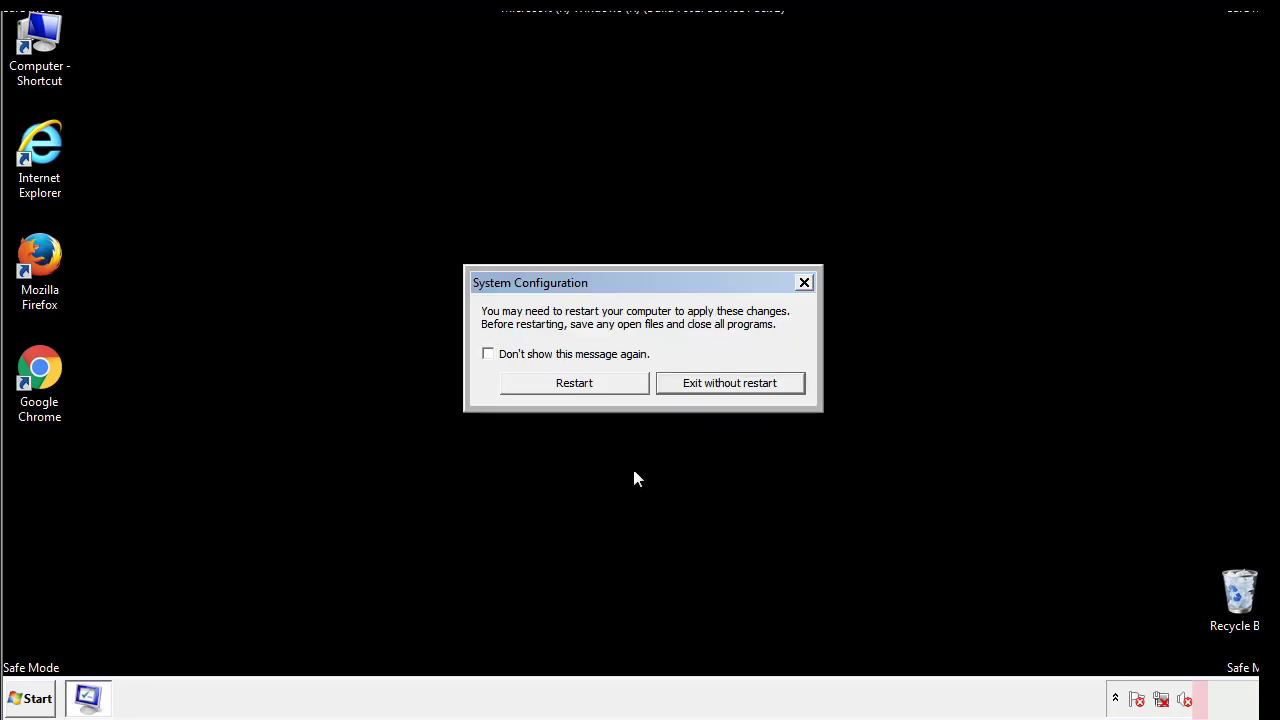
{"action": "left_click", "coordinate": [592, 390]}
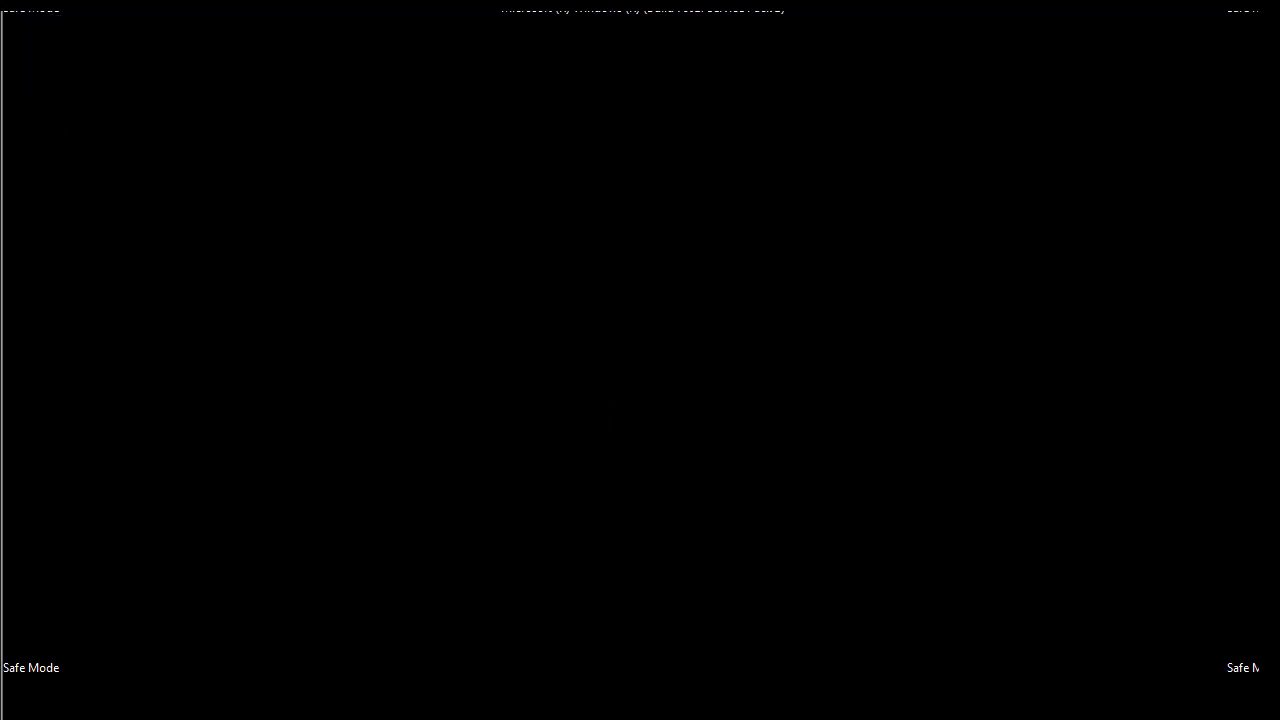